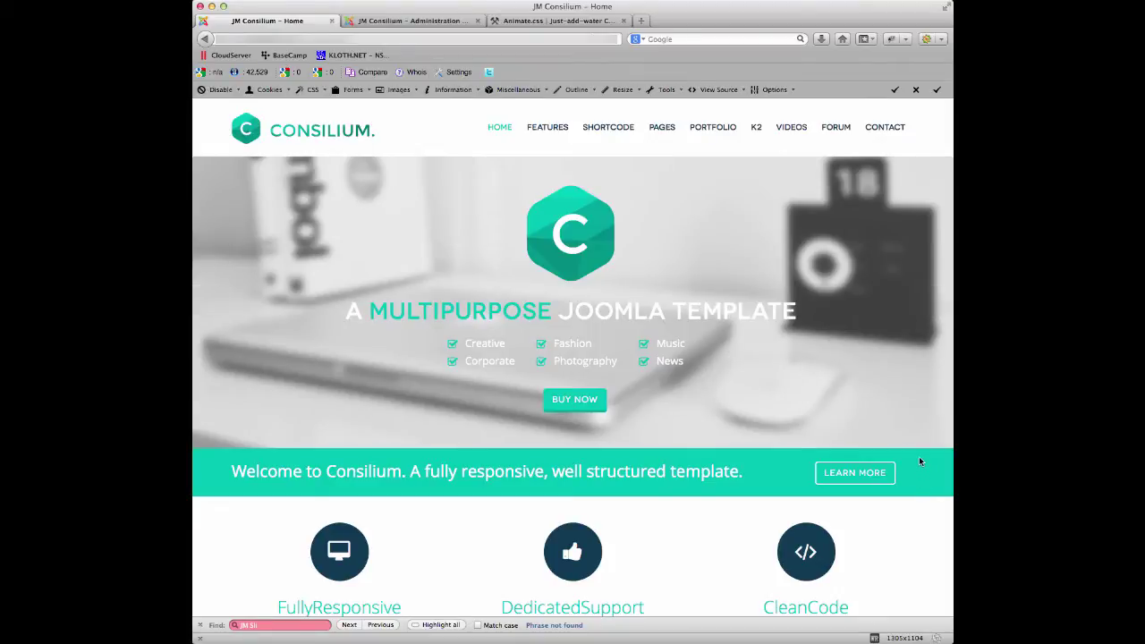
# - Scroll the JM Consilium home page down to the footer and back up
pyautogui.scroll(-3, 919, 460)
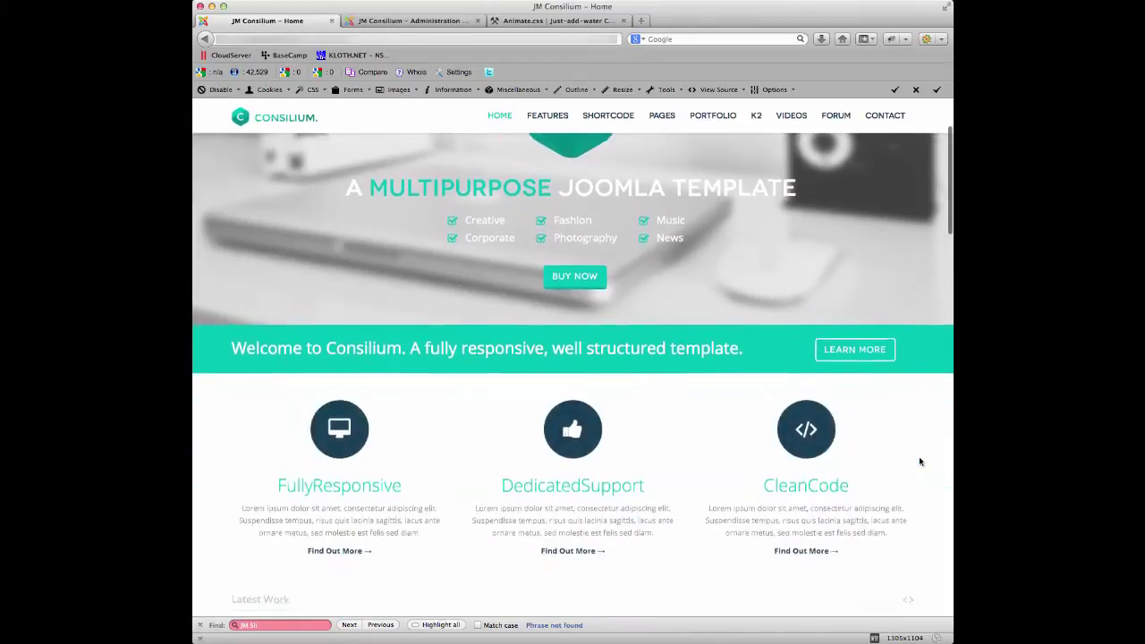
pyautogui.scroll(-10, 919, 460)
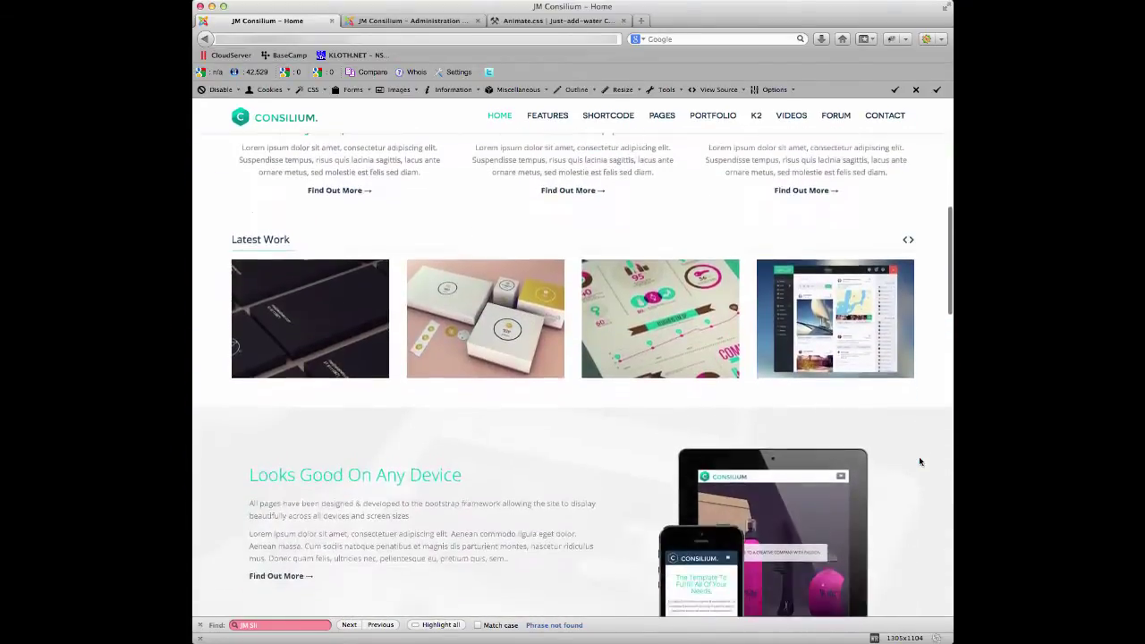
pyautogui.scroll(-7, 920, 462)
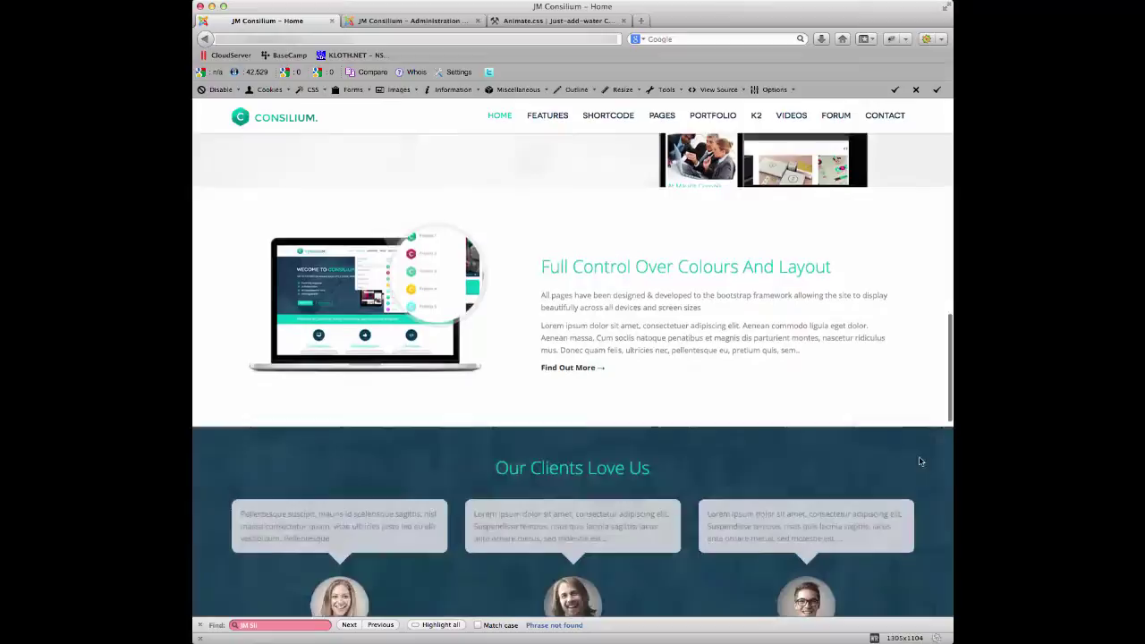
pyautogui.scroll(-10, 919, 461)
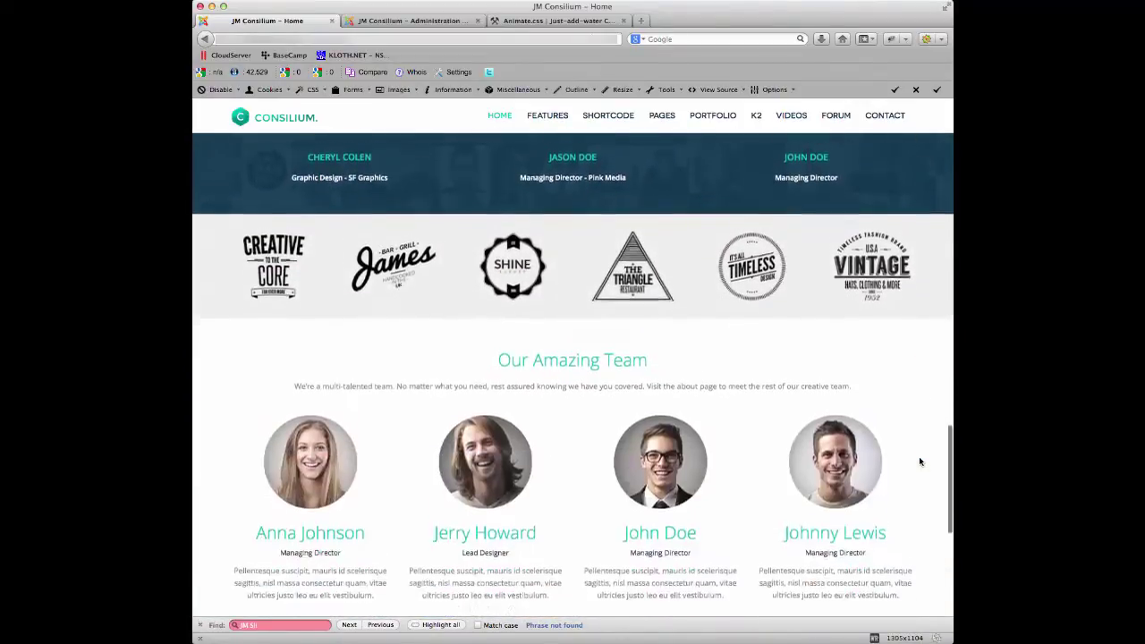
pyautogui.scroll(-8, 919, 461)
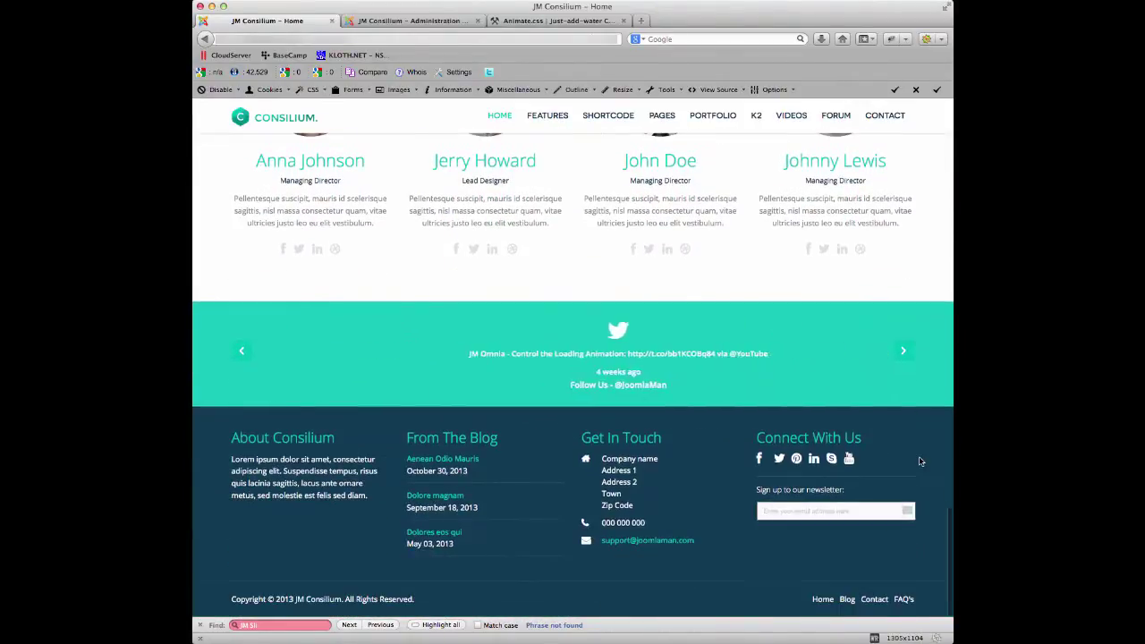
pyautogui.scroll(8, 919, 461)
pyautogui.scroll(20, 919, 462)
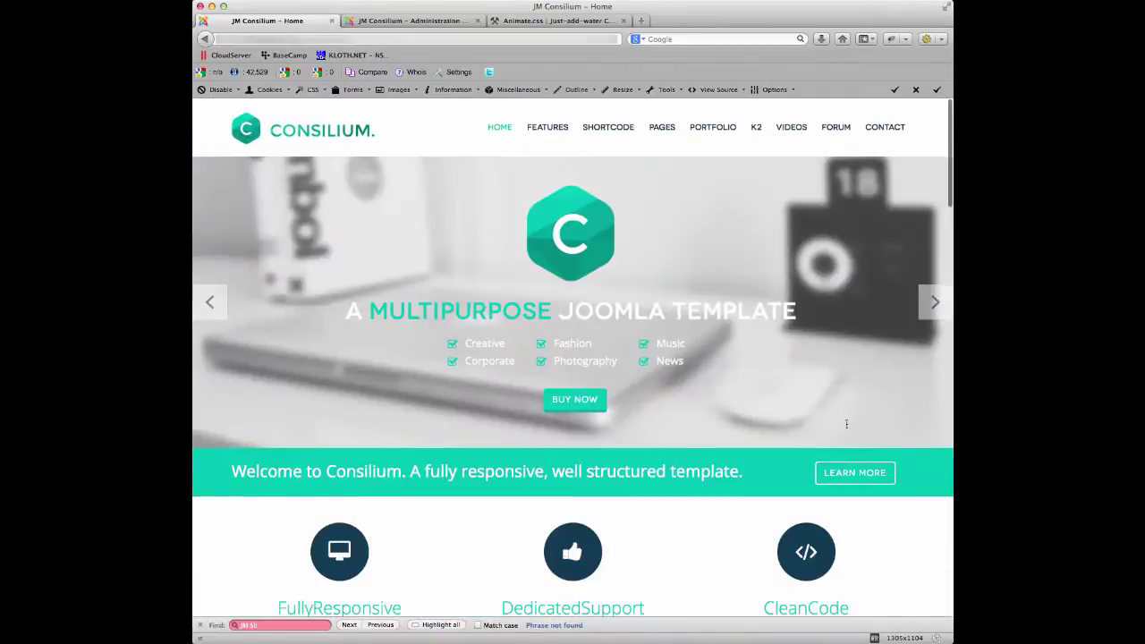
pyautogui.press('super+r')
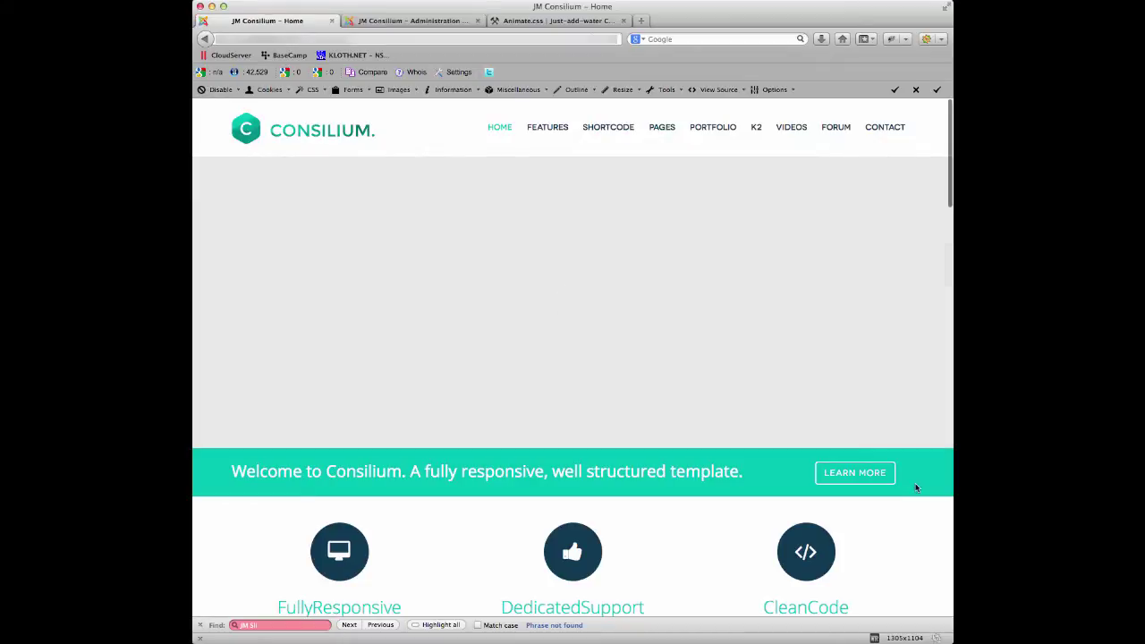
pyautogui.scroll(-5, 922, 475)
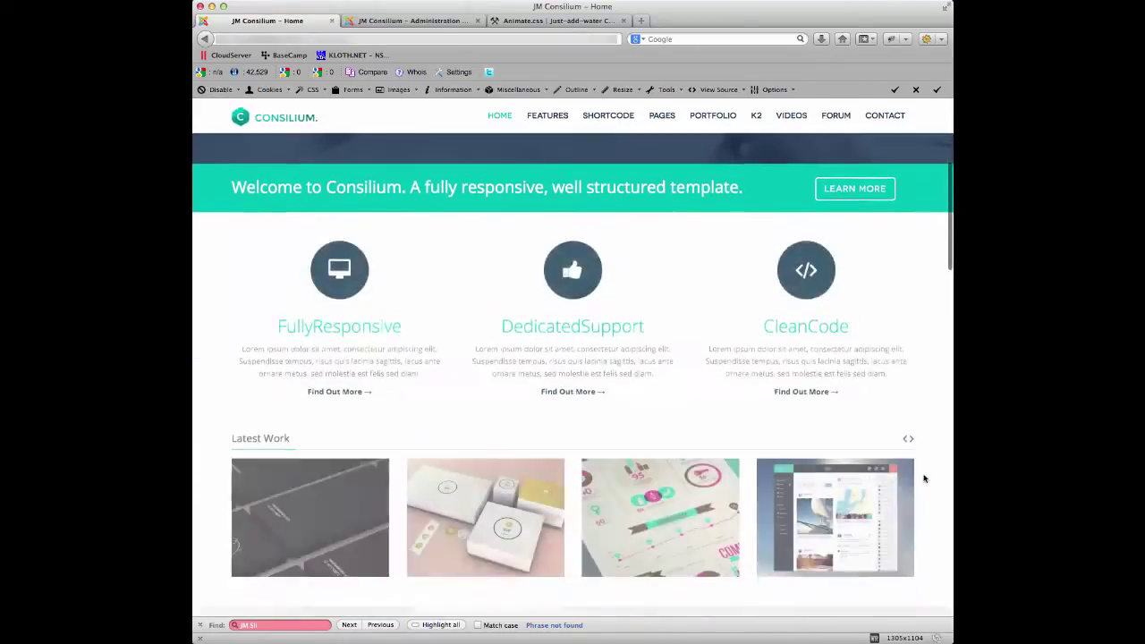
pyautogui.scroll(-5, 923, 477)
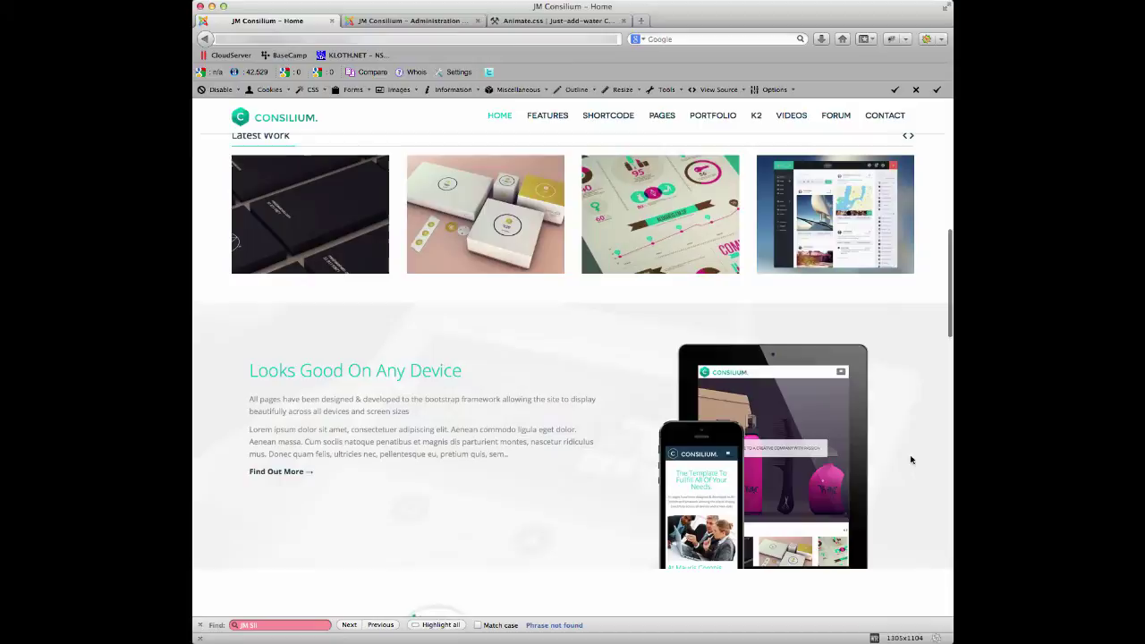
pyautogui.scroll(-10, 902, 417)
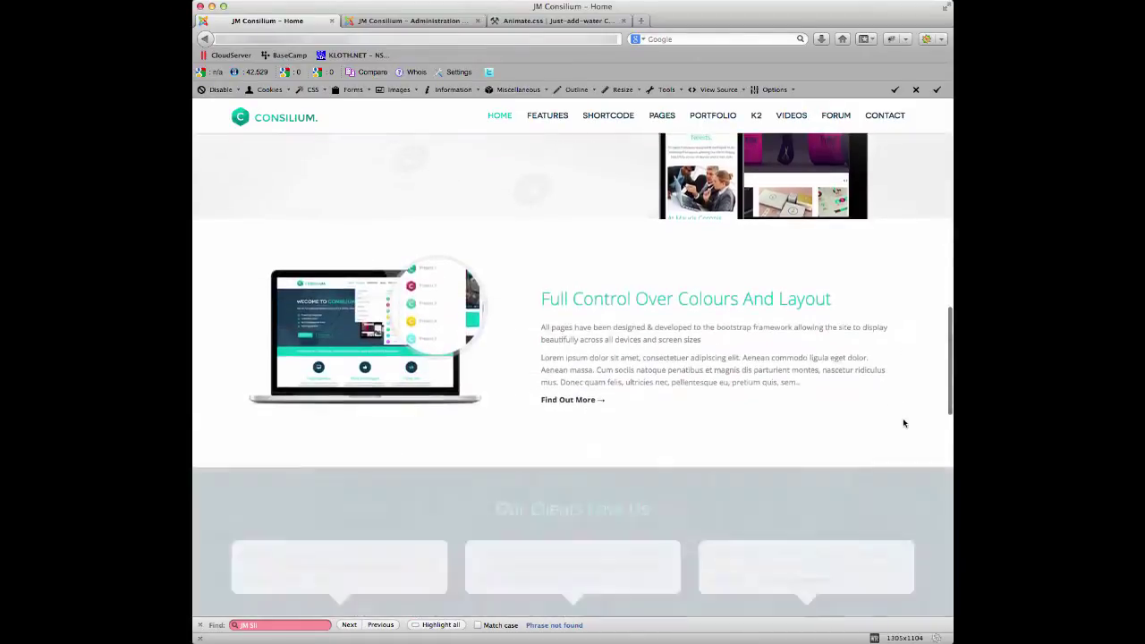
pyautogui.scroll(-10, 903, 420)
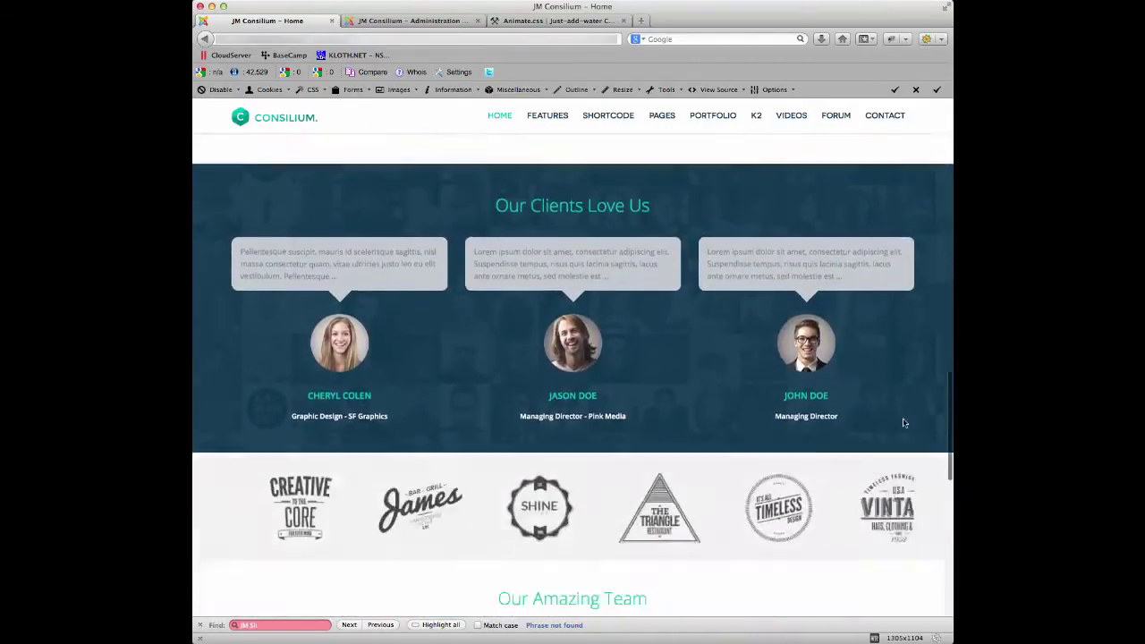
pyautogui.scroll(-3, 903, 422)
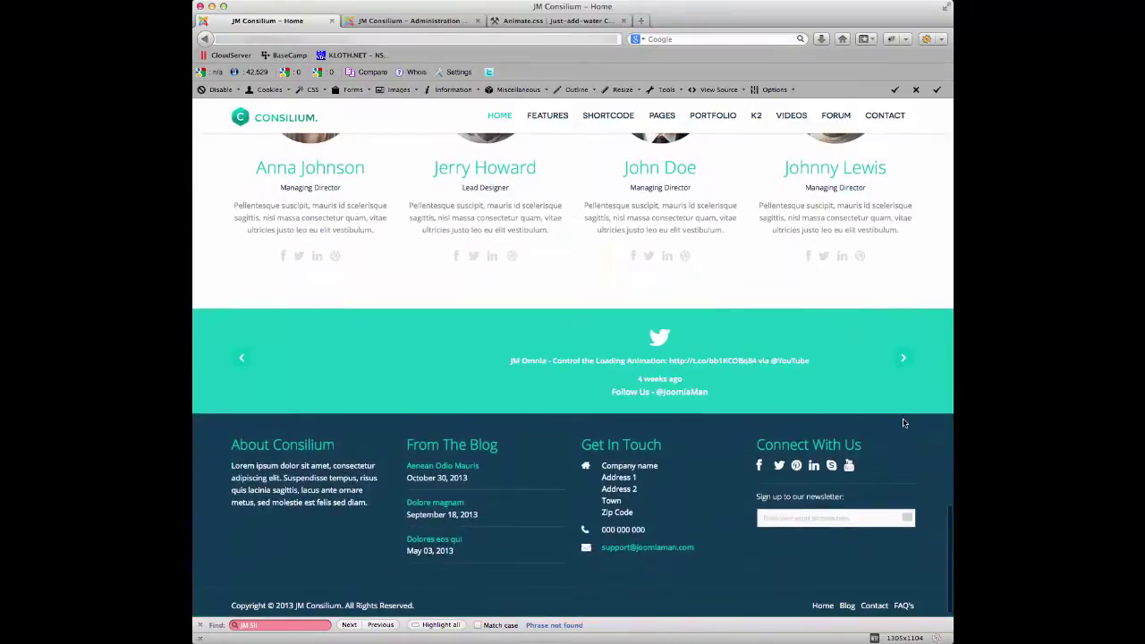
pyautogui.scroll(20, 903, 423)
pyautogui.scroll(3, 903, 423)
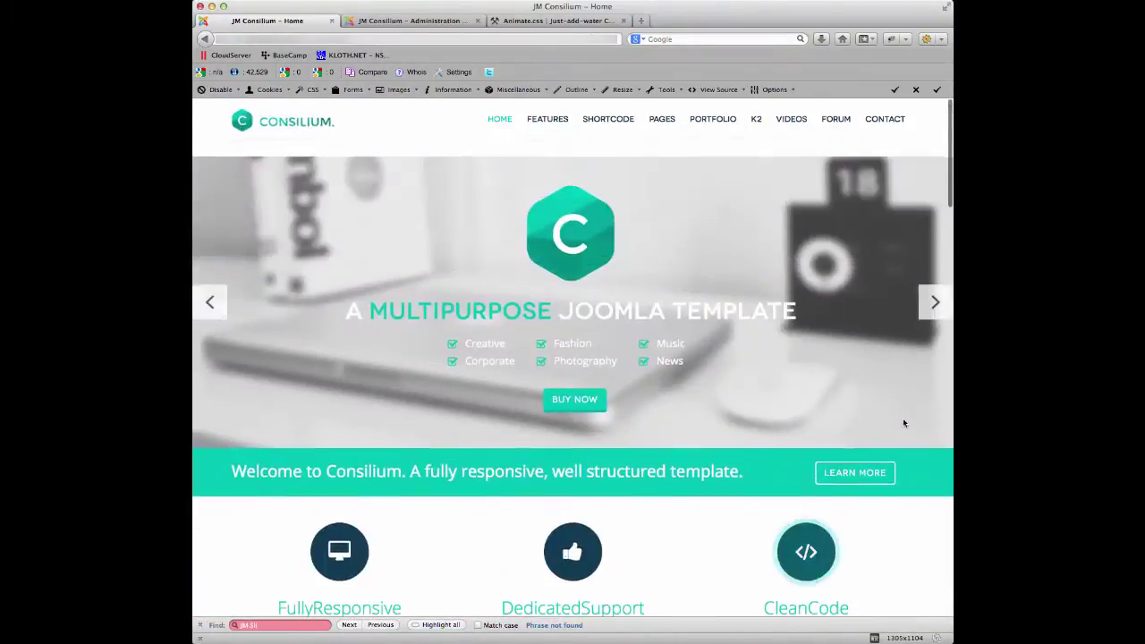
# - Open the JM Consilium - Default style from Extensions > Template Manager in the administration
pyautogui.click(411, 21)
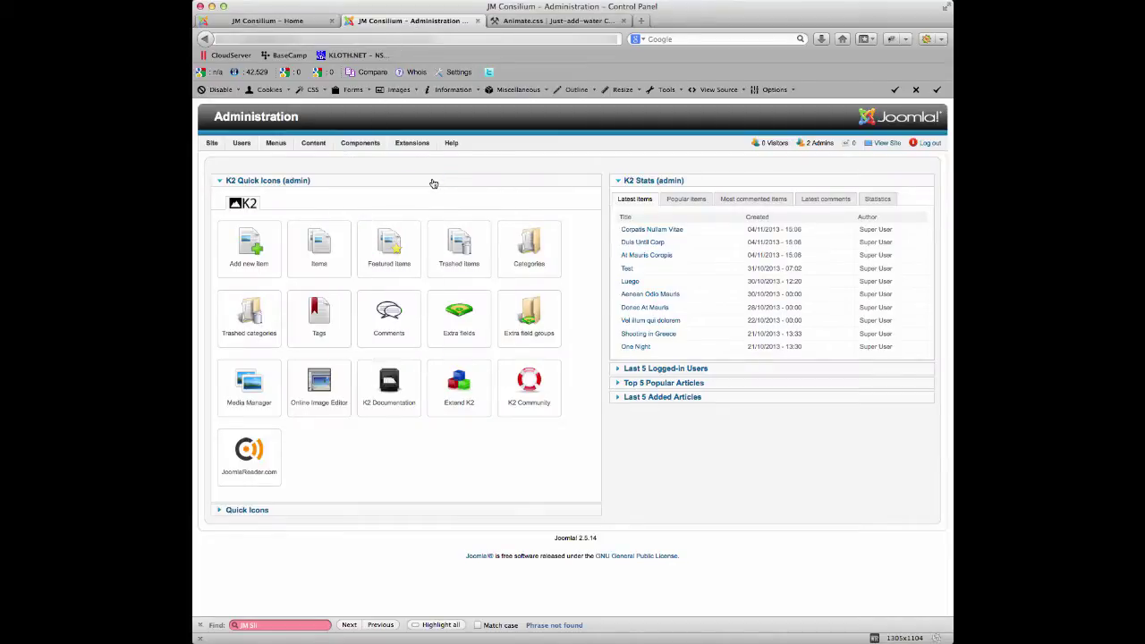
pyautogui.moveTo(416, 145)
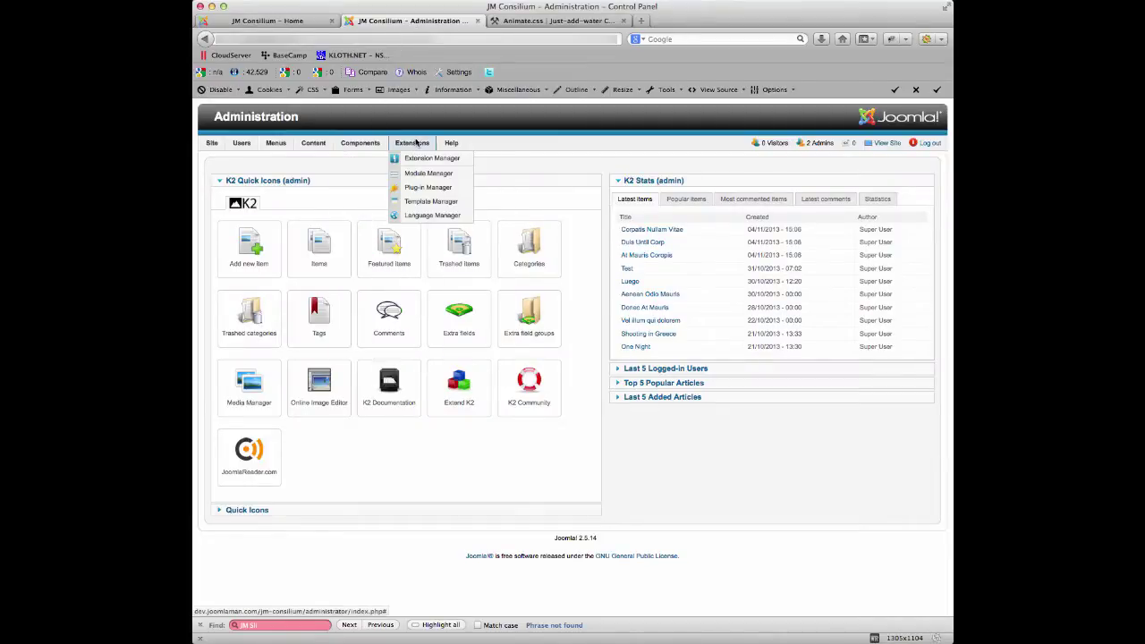
pyautogui.click(424, 203)
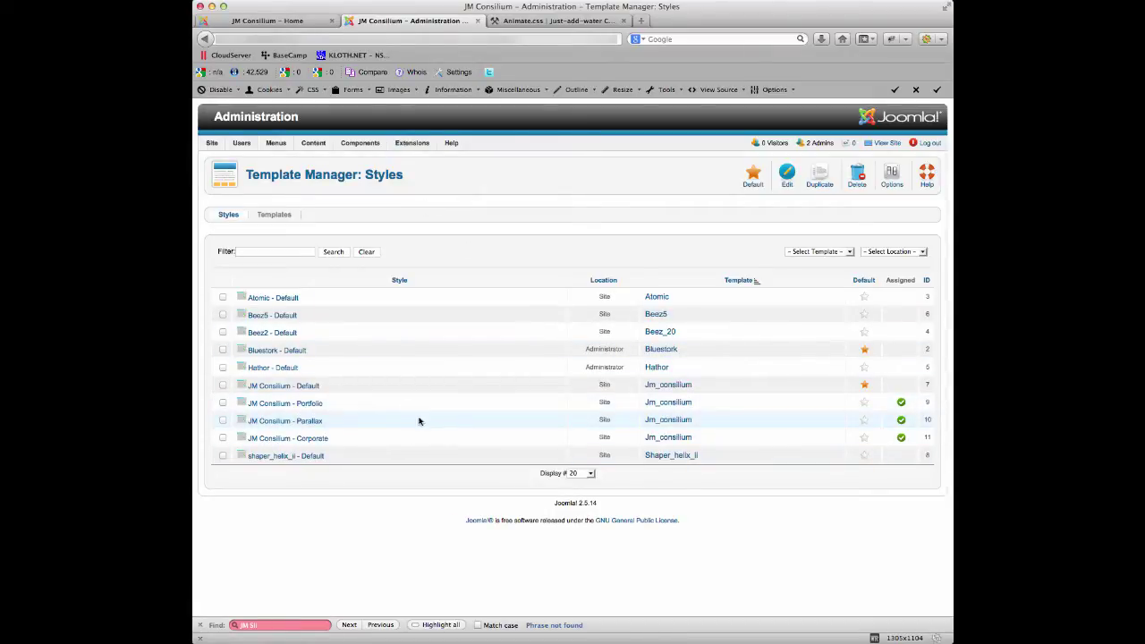
pyautogui.click(300, 389)
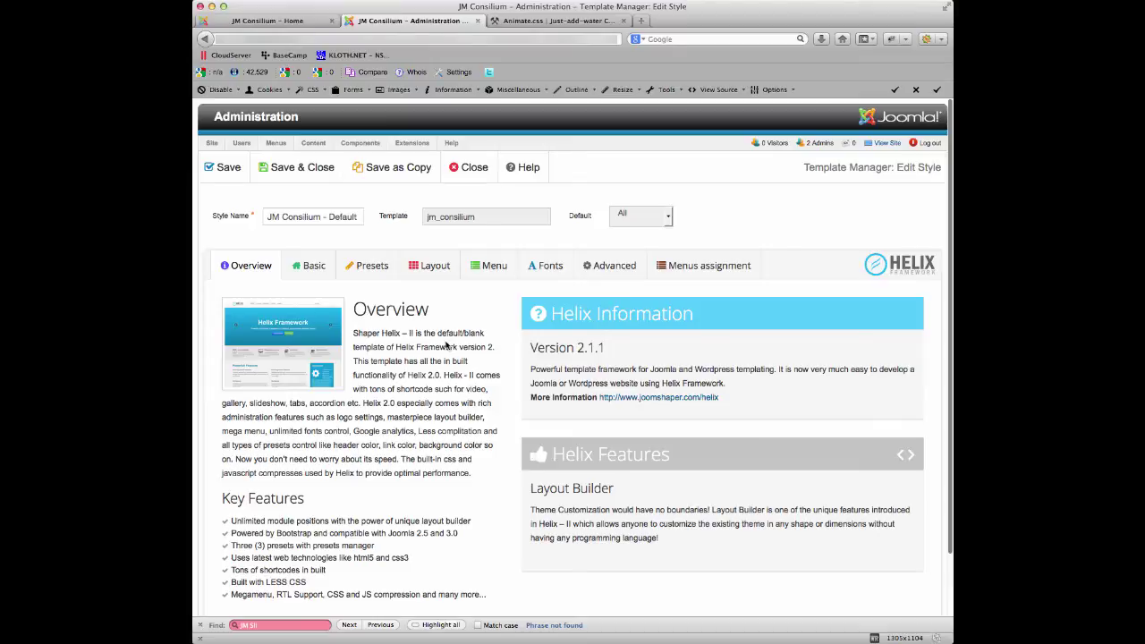
# - Show the Layout tab and scroll down to the FP News1 row
pyautogui.click(433, 269)
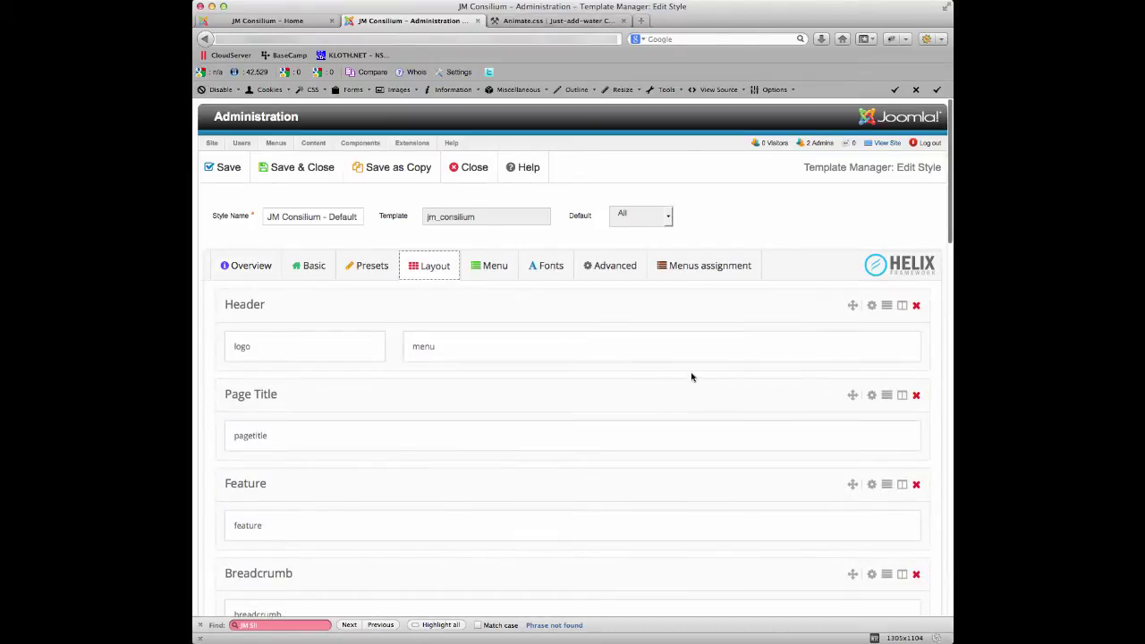
pyautogui.scroll(-1, 597, 399)
pyautogui.scroll(-2, 572, 367)
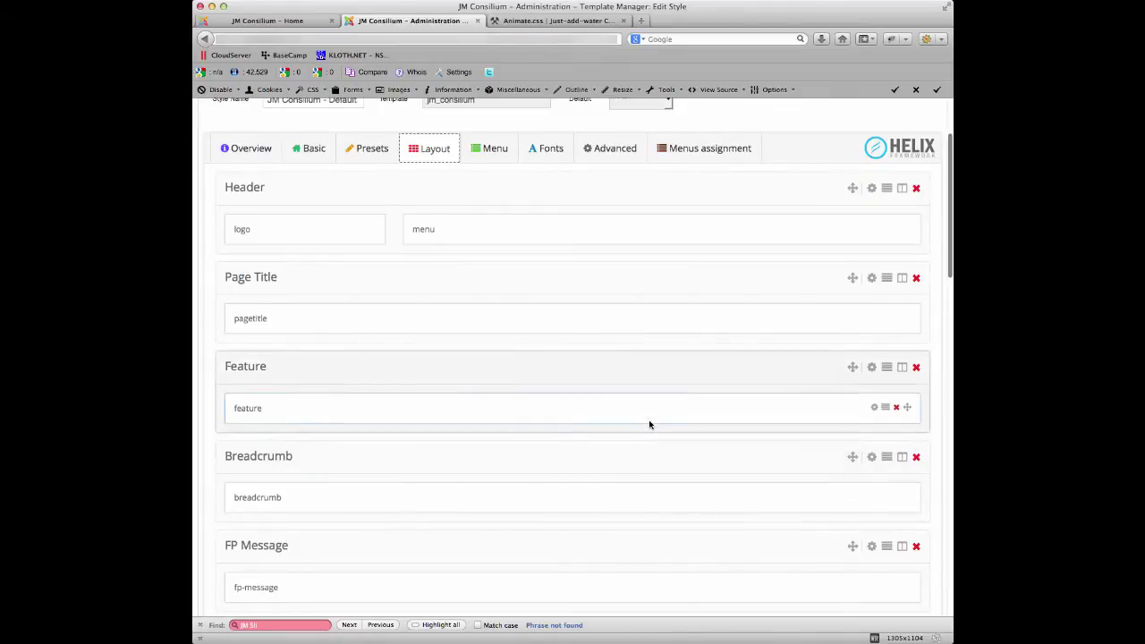
pyautogui.scroll(-2, 649, 424)
pyautogui.scroll(-4, 606, 457)
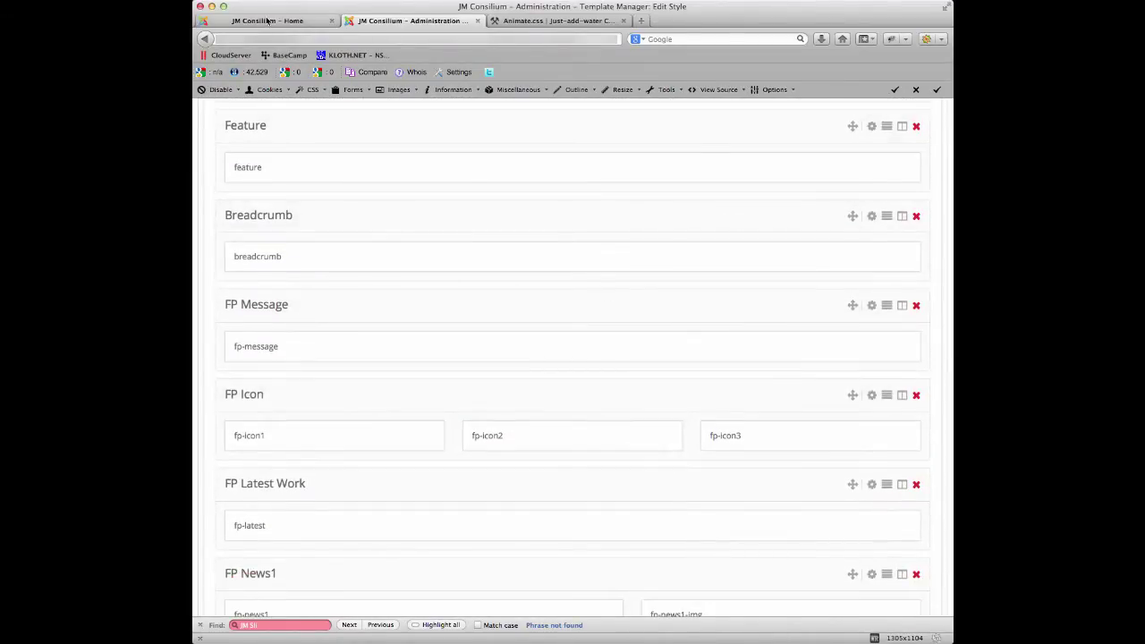
# - Compare with the front-end home page, then scroll the layout back to FP News1
pyautogui.hotkey('ctrl', 'shift', 'Tab')
pyautogui.scroll(-5, 742, 444)
pyautogui.scroll(-9, 741, 444)
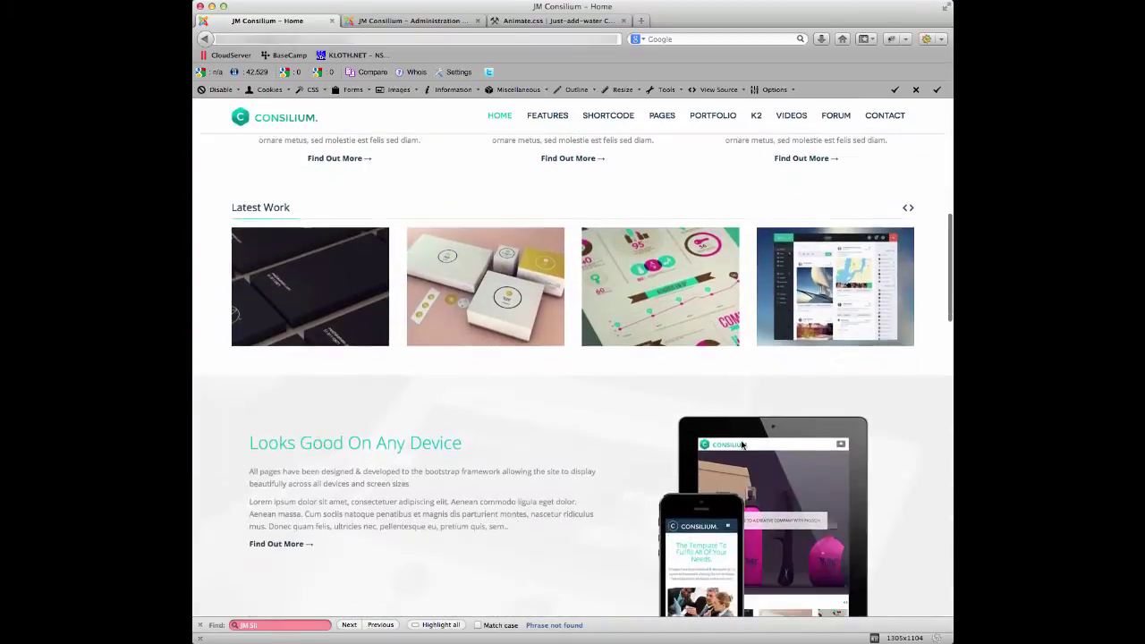
pyautogui.scroll(1, 818, 360)
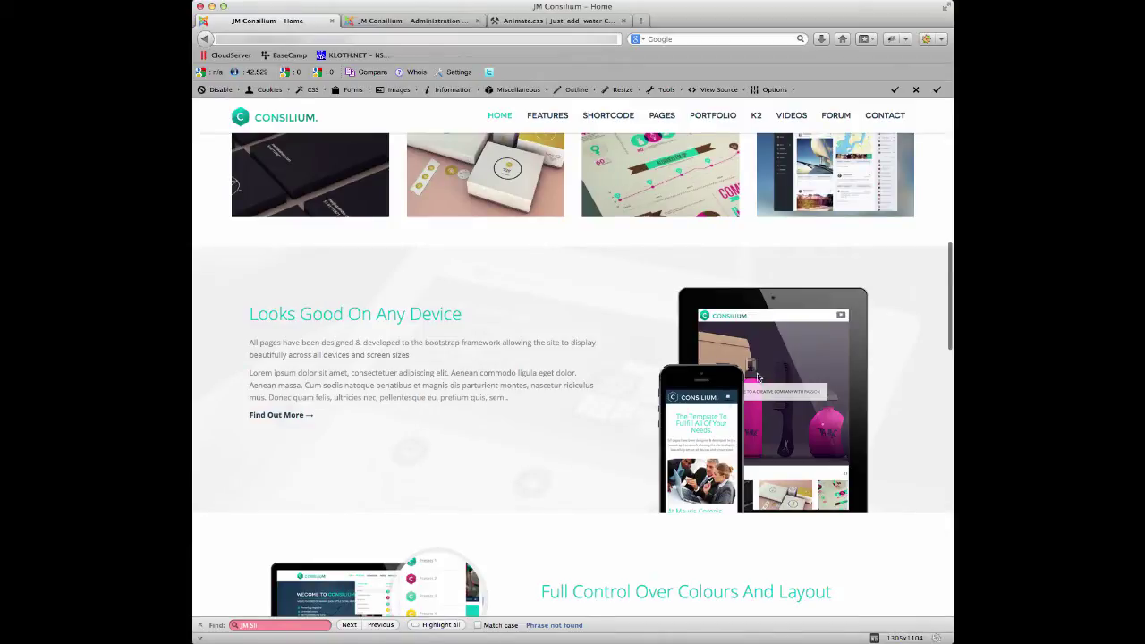
pyautogui.hotkey('ctrl', 'Tab')
pyautogui.scroll(-4, 691, 478)
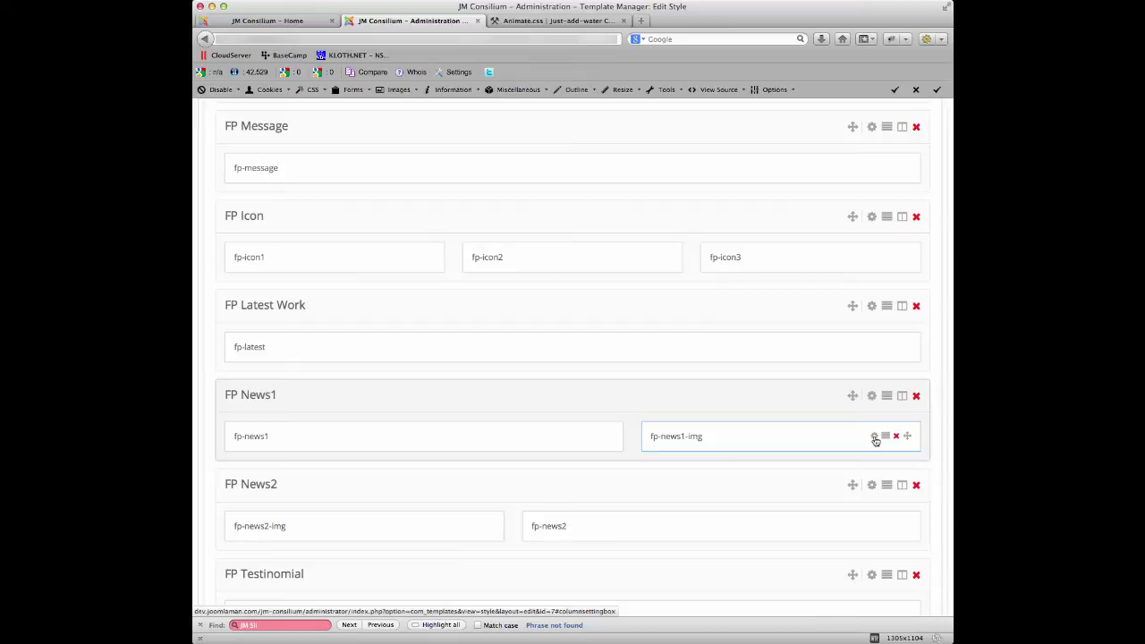
# - Open fp-news1-img's column settings and inspect its 'animation fadeInRight' custom class
pyautogui.click(873, 437)
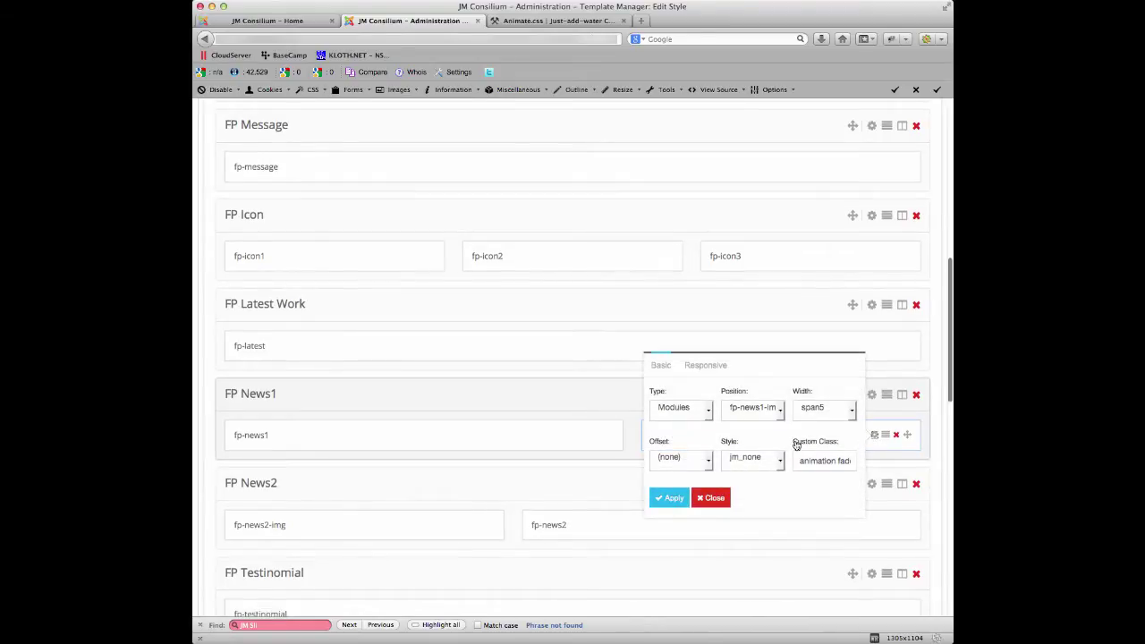
pyautogui.click(817, 459)
pyautogui.moveTo(799, 461); pyautogui.dragTo(852, 460)
pyautogui.click(845, 460)
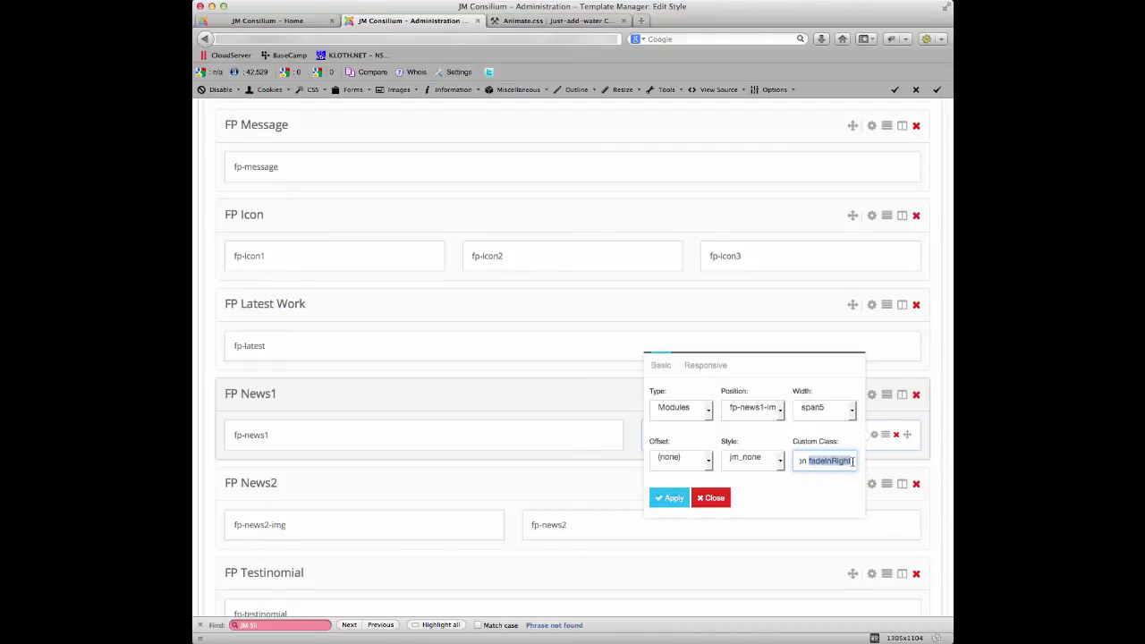
pyautogui.click(818, 459)
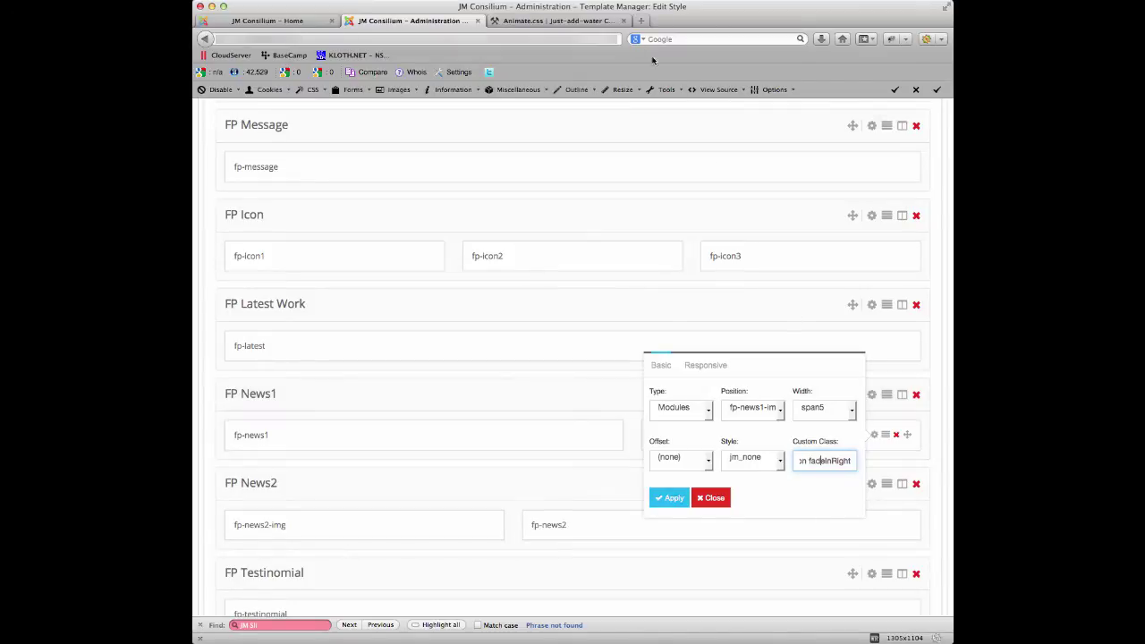
pyautogui.click(574, 21)
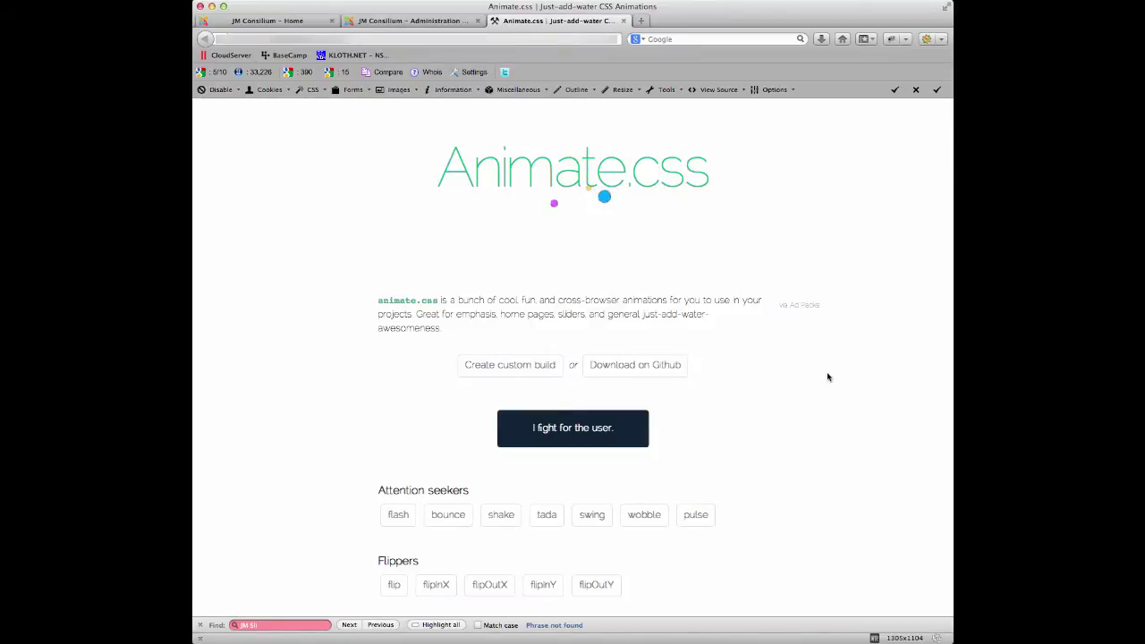
# - Preview the fadeOutLeftBig, fadeOutDownBig and fadeOutRight animations on the Animate.css page
pyautogui.scroll(-3, 830, 368)
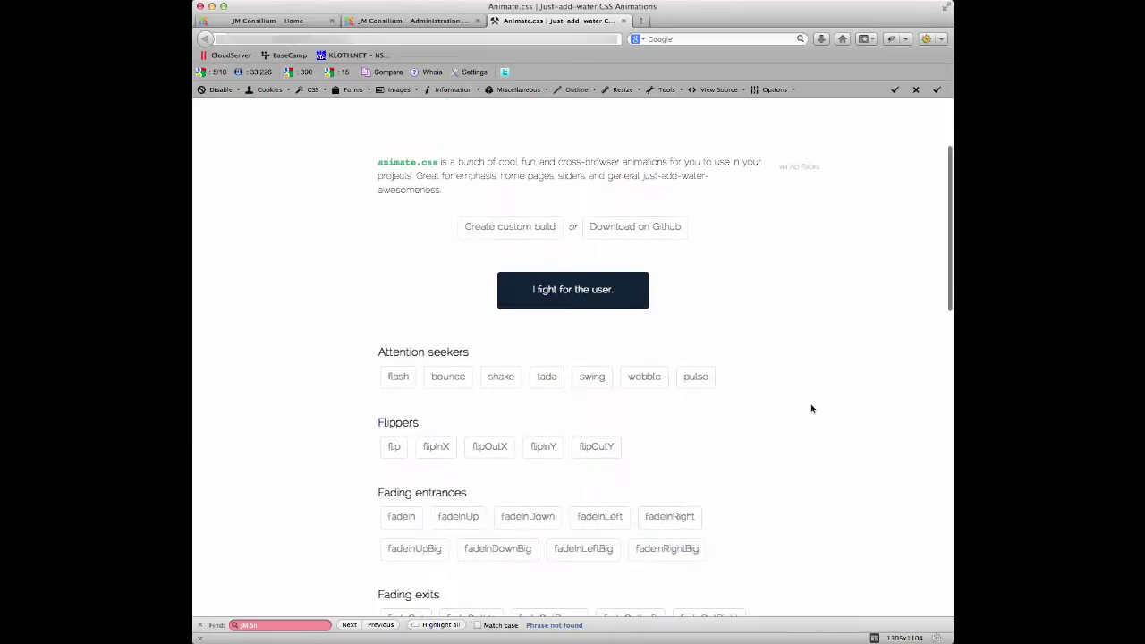
pyautogui.scroll(-3, 829, 380)
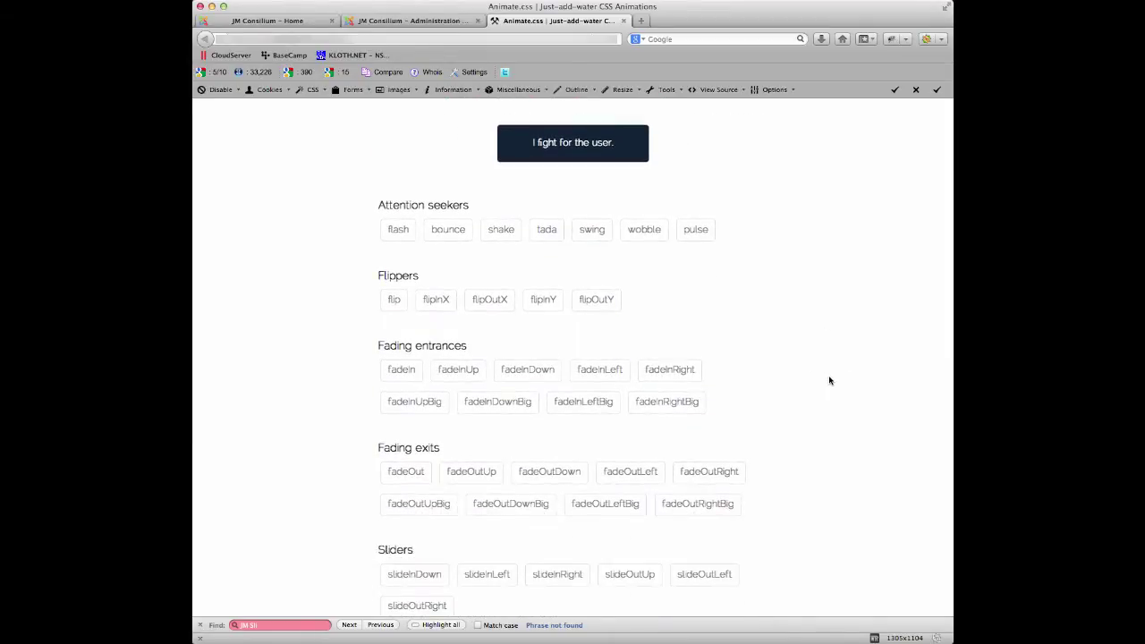
pyautogui.scroll(-3, 828, 380)
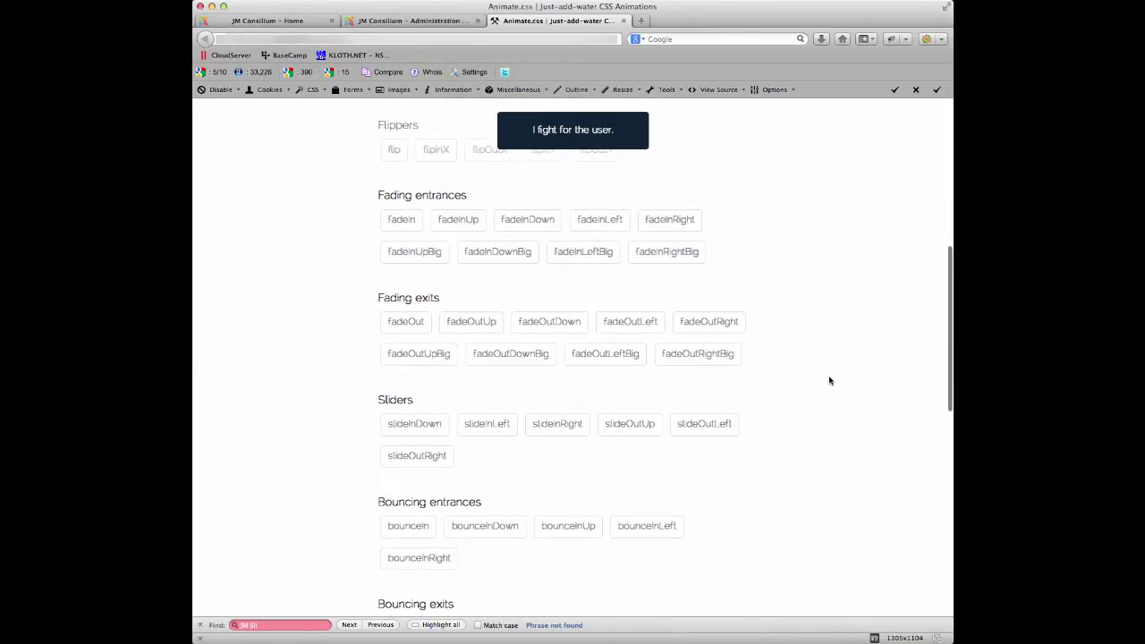
pyautogui.scroll(5, 829, 380)
pyautogui.scroll(-3, 829, 380)
pyautogui.scroll(-5, 829, 380)
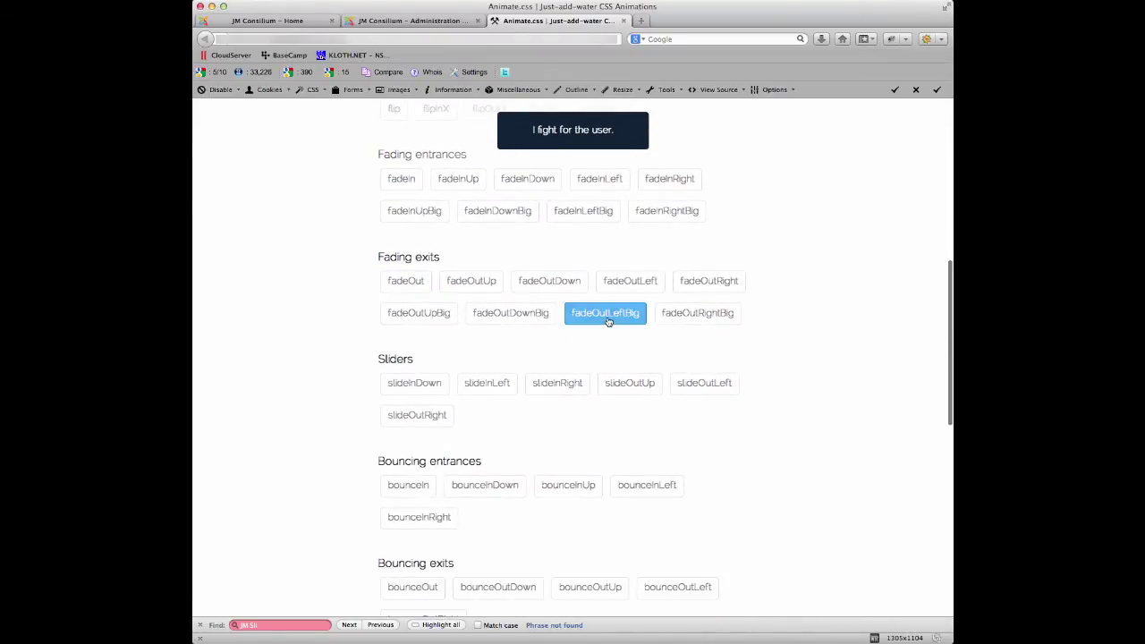
pyautogui.click(607, 320)
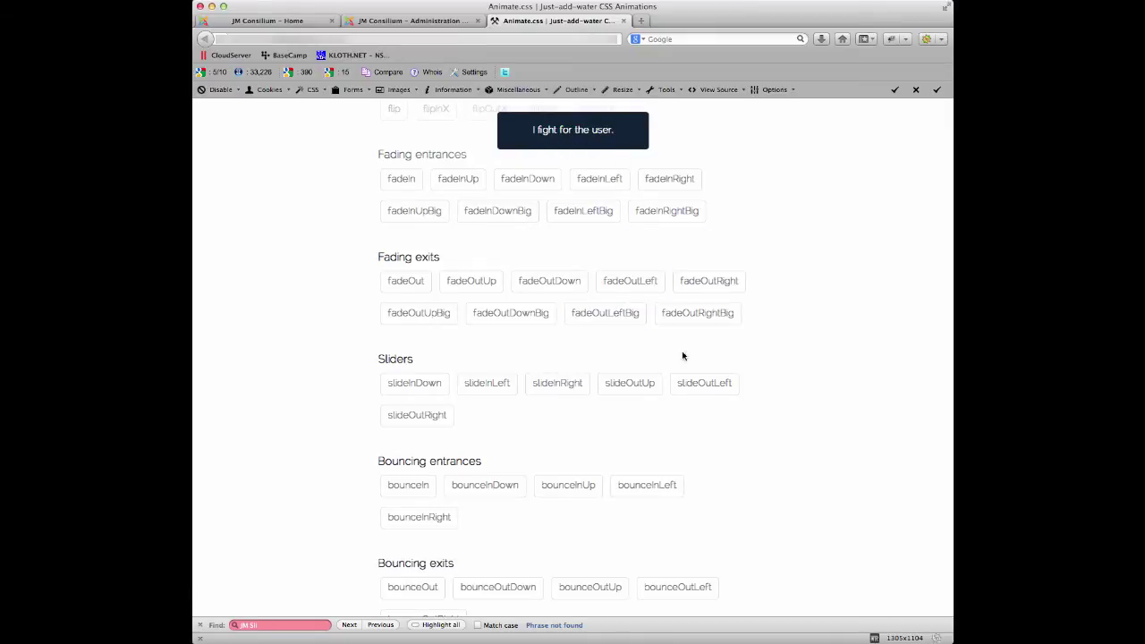
pyautogui.click(698, 315)
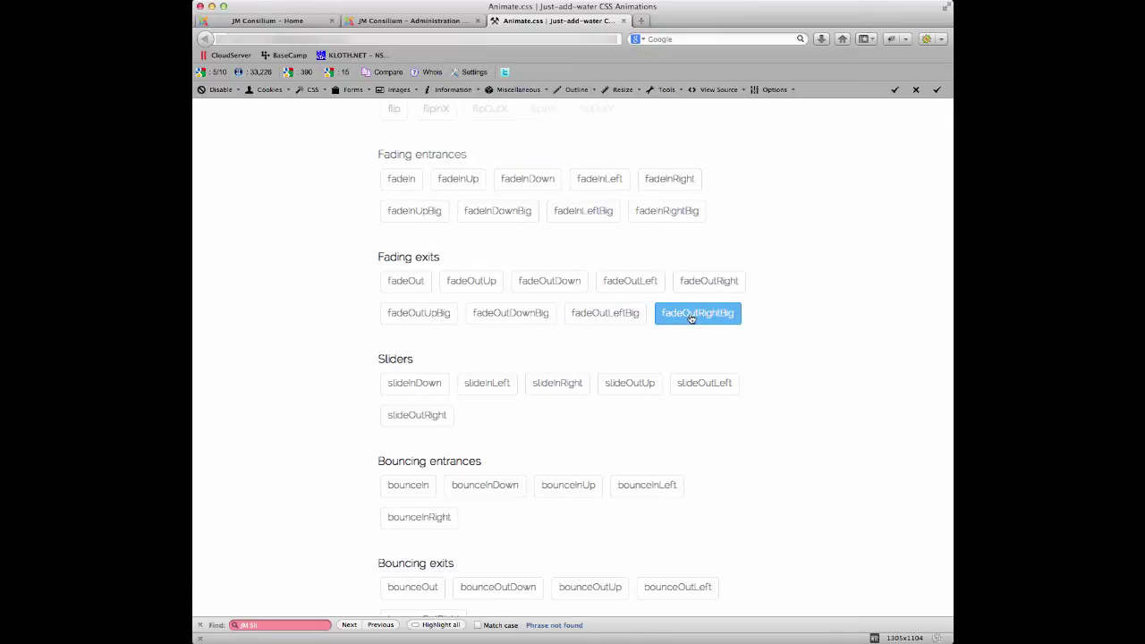
pyautogui.click(510, 320)
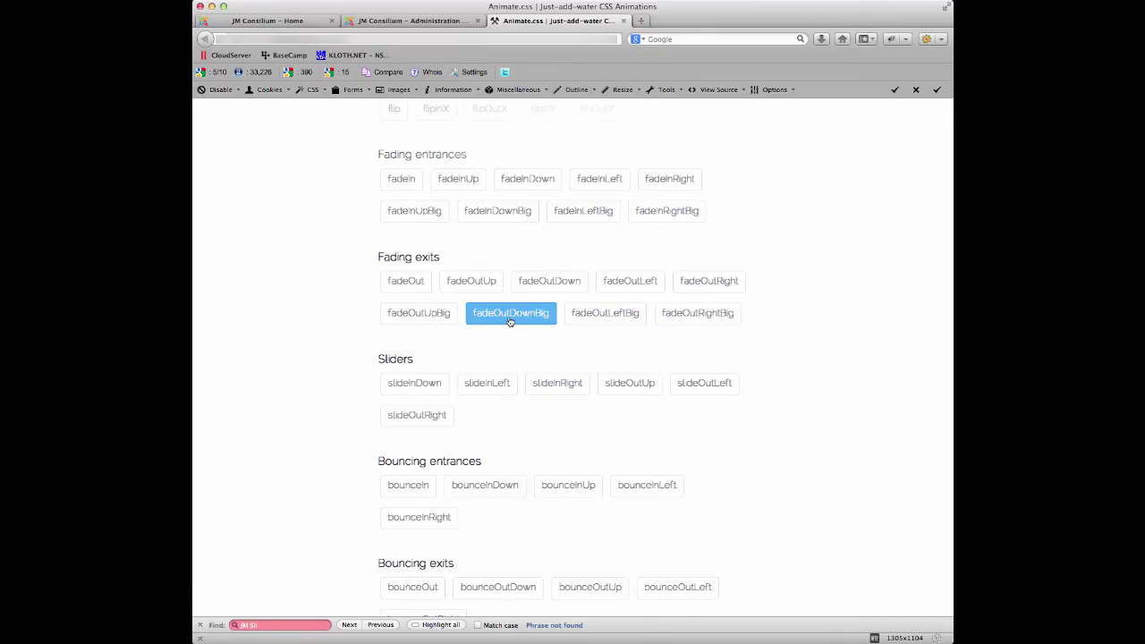
pyautogui.click(720, 282)
# - Preview fadeInRight and bounceInUp several times each
pyautogui.scroll(2, 776, 217)
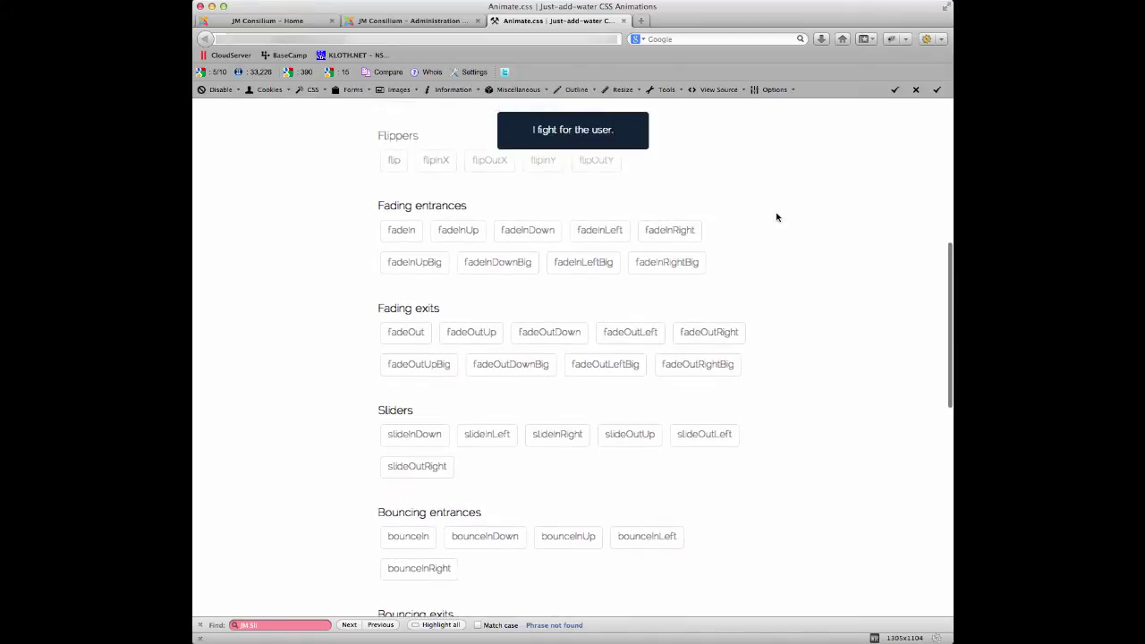
pyautogui.click(672, 234)
pyautogui.click(672, 234)
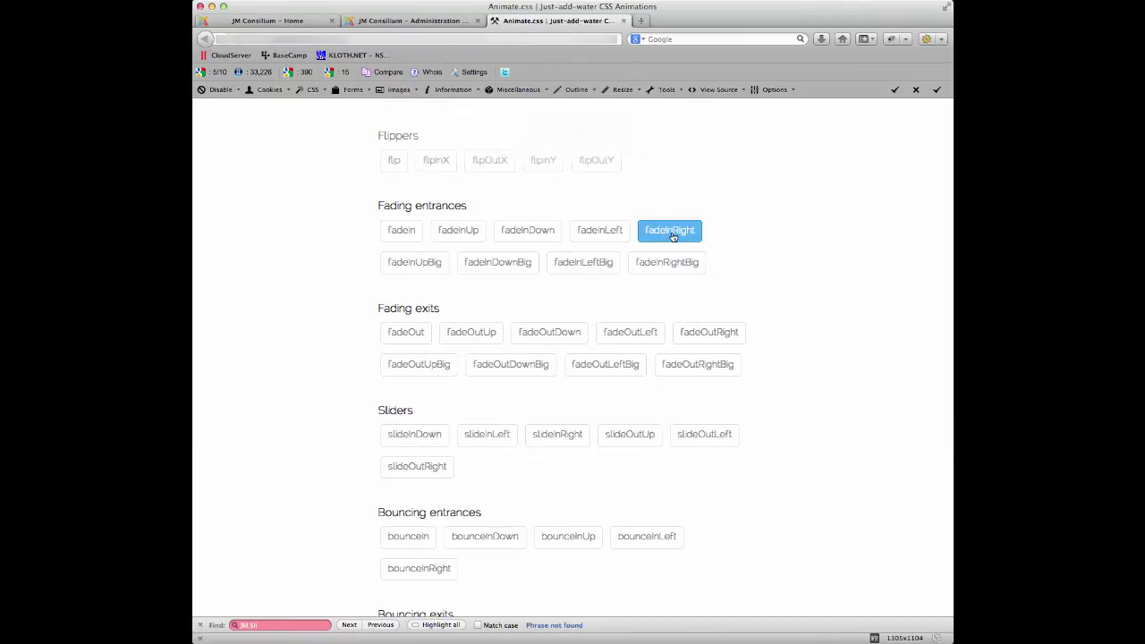
pyautogui.click(672, 235)
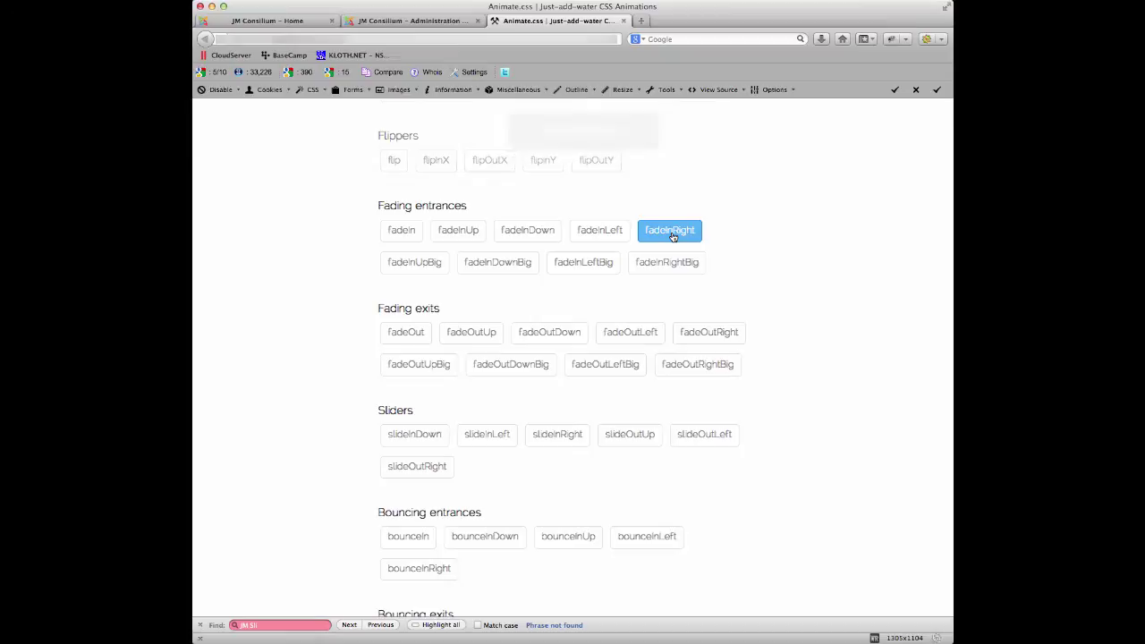
pyautogui.scroll(-2, 810, 268)
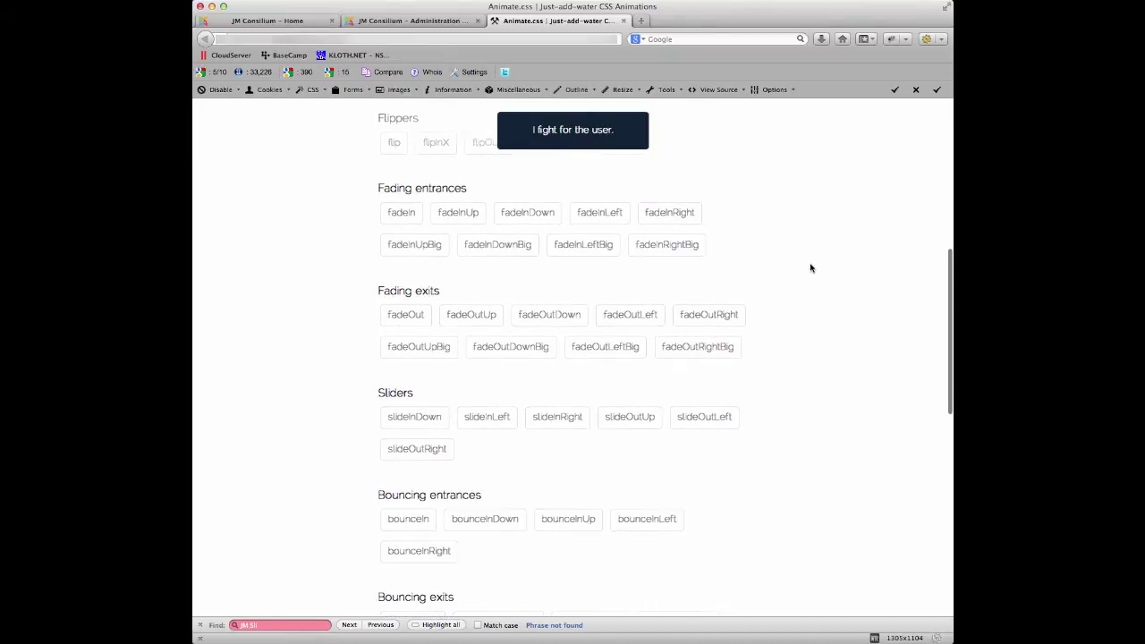
pyautogui.click(571, 499)
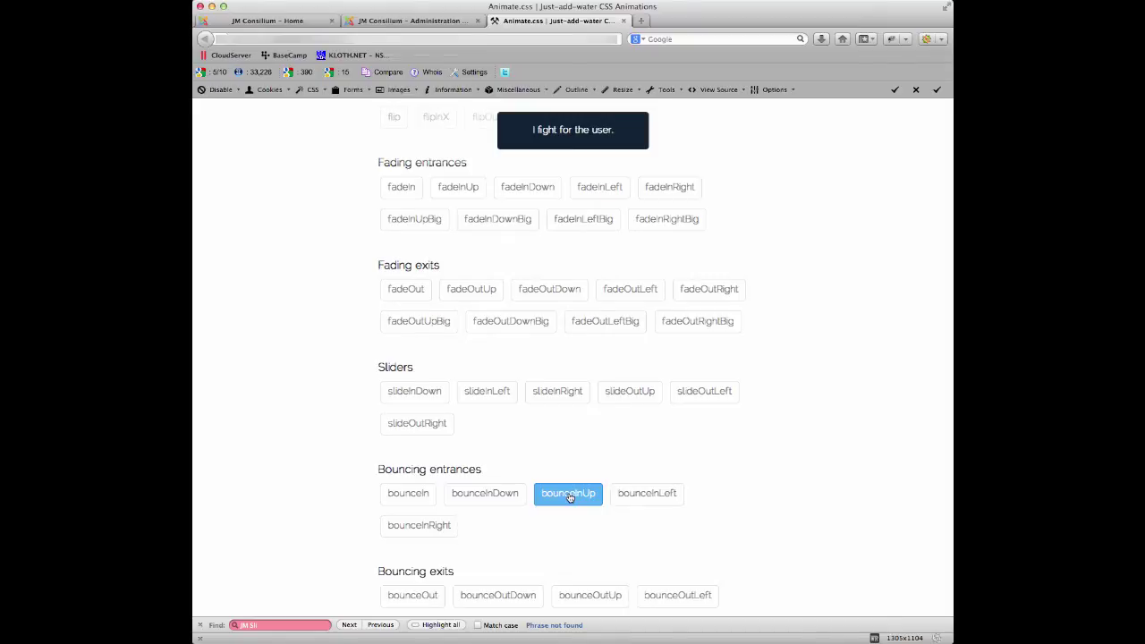
pyautogui.click(570, 497)
# - Delete fadeInRight from fp-news1-img's custom class, leaving 'animation'
pyautogui.click(413, 21)
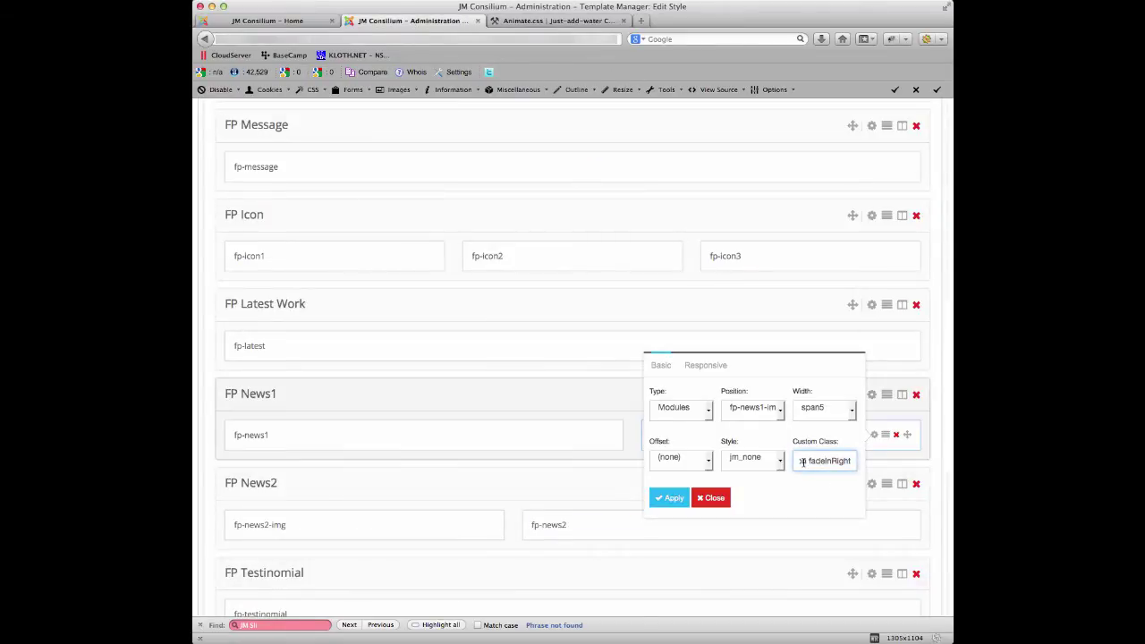
pyautogui.tripleClick(802, 461)
pyautogui.click(829, 462)
pyautogui.doubleClick(824, 461)
pyautogui.click(839, 460)
pyautogui.moveTo(837, 461); pyautogui.dragTo(860, 460)
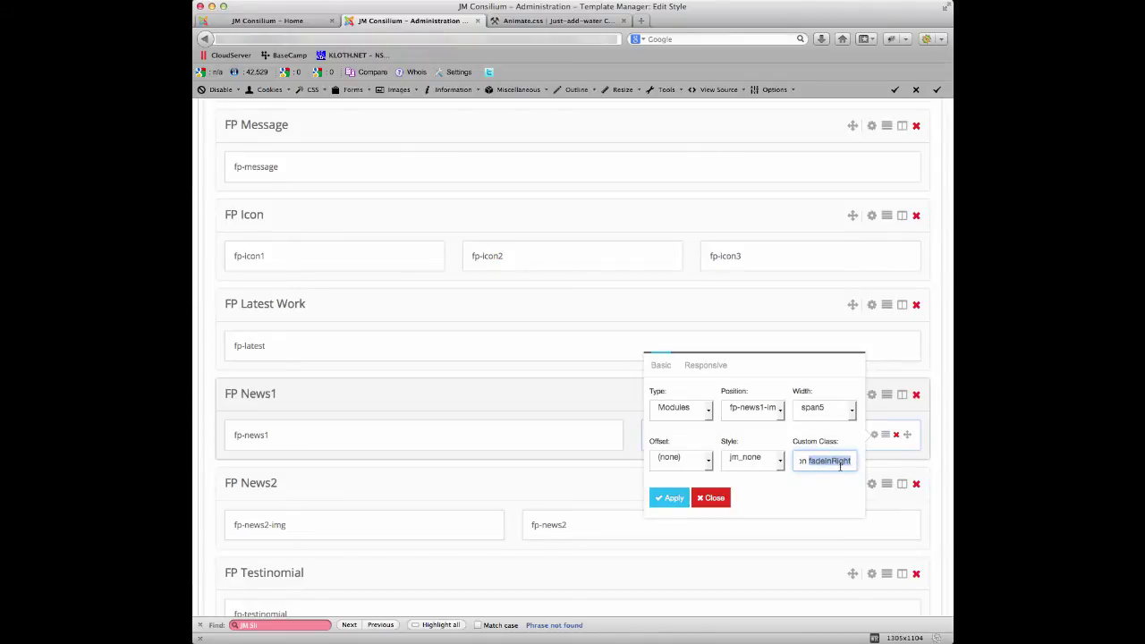
pyautogui.press('BackSpace')
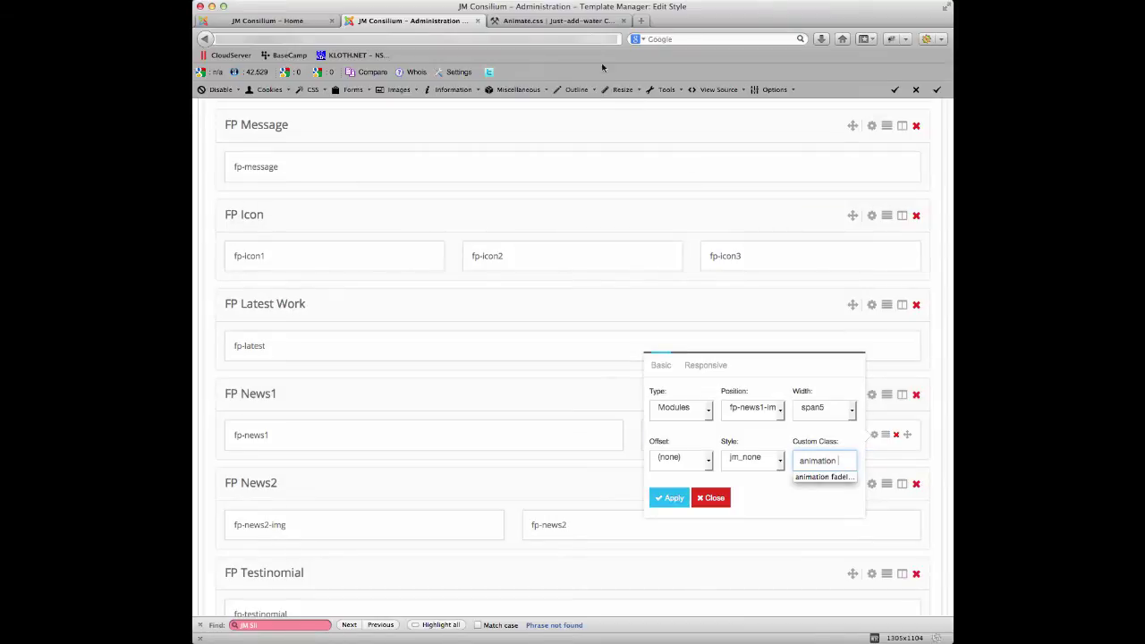
# - Look up bounceInUp on Animate.css and type it after 'animation' in the custom class
pyautogui.click(494, 20)
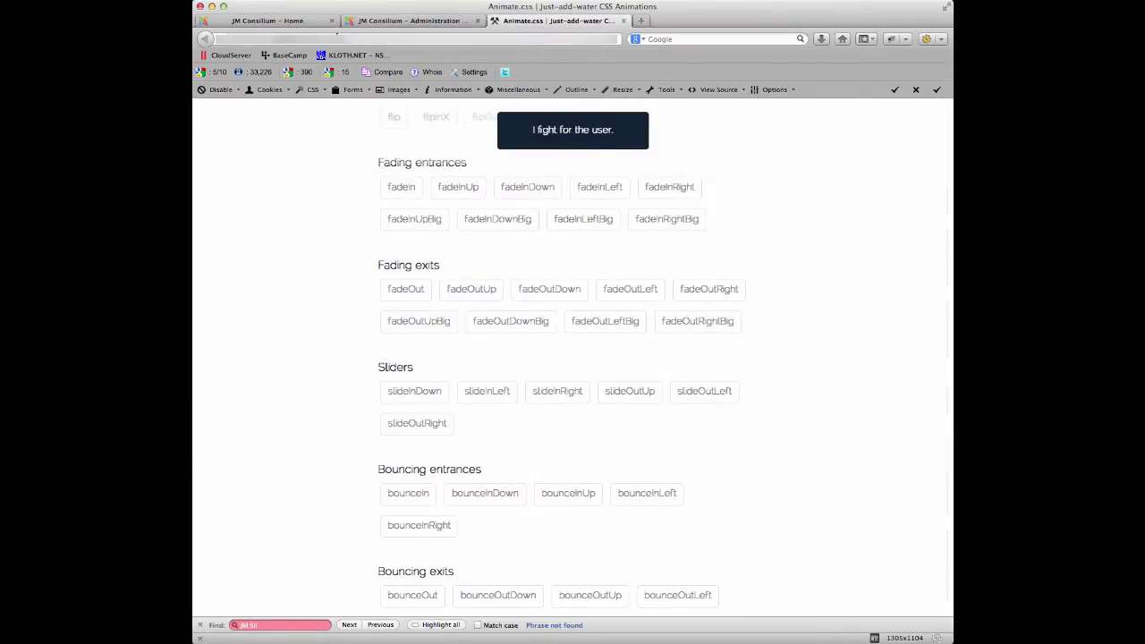
pyautogui.click(257, 40)
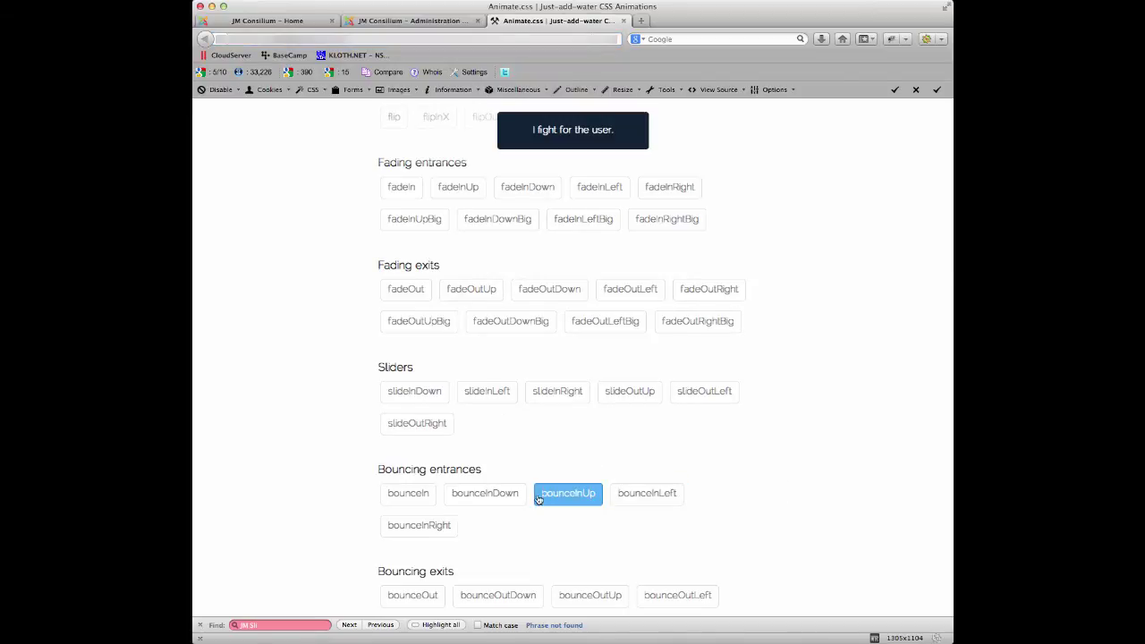
pyautogui.moveTo(545, 499); pyautogui.dragTo(593, 499)
pyautogui.click(413, 22)
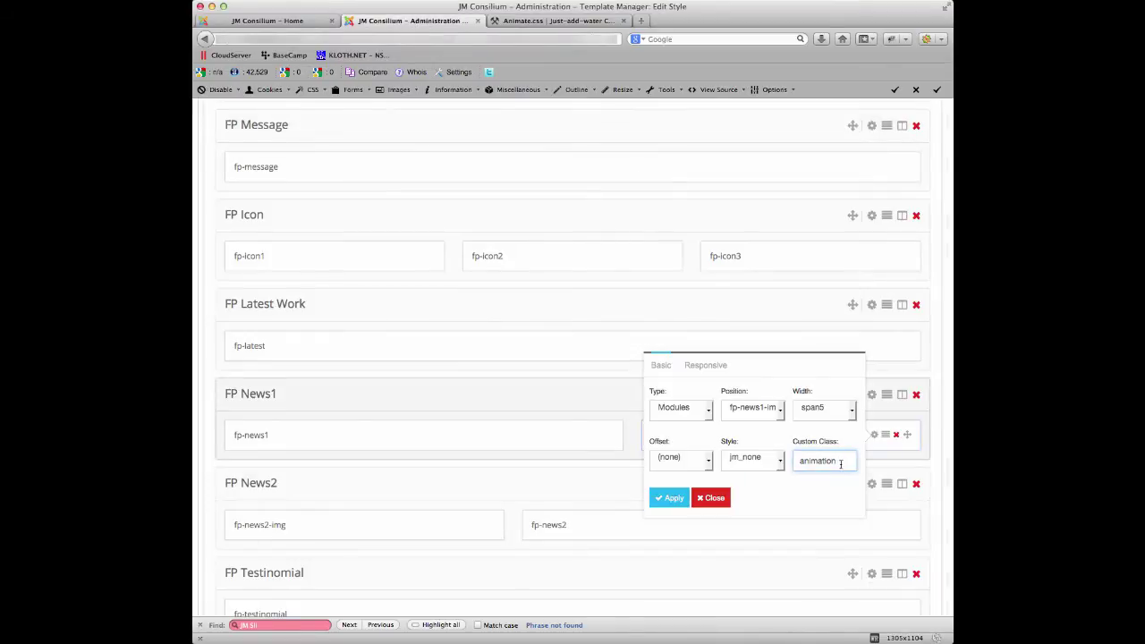
pyautogui.write('bounceInUp')
# - Apply the column settings and save the JM Consilium - Default style
pyautogui.click(670, 497)
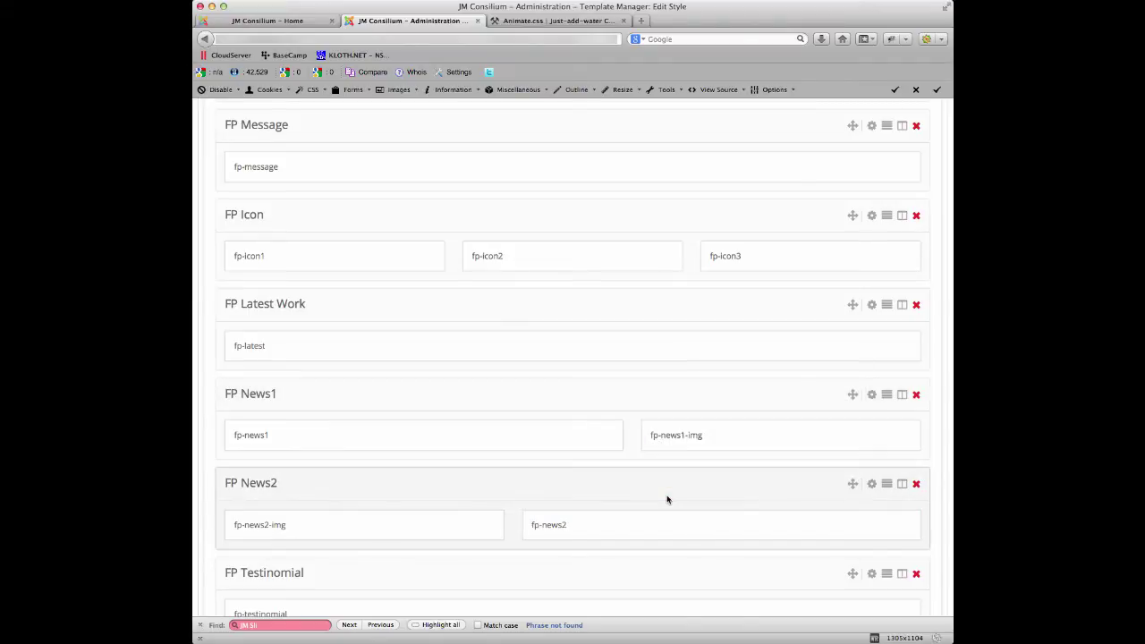
pyautogui.scroll(15, 654, 335)
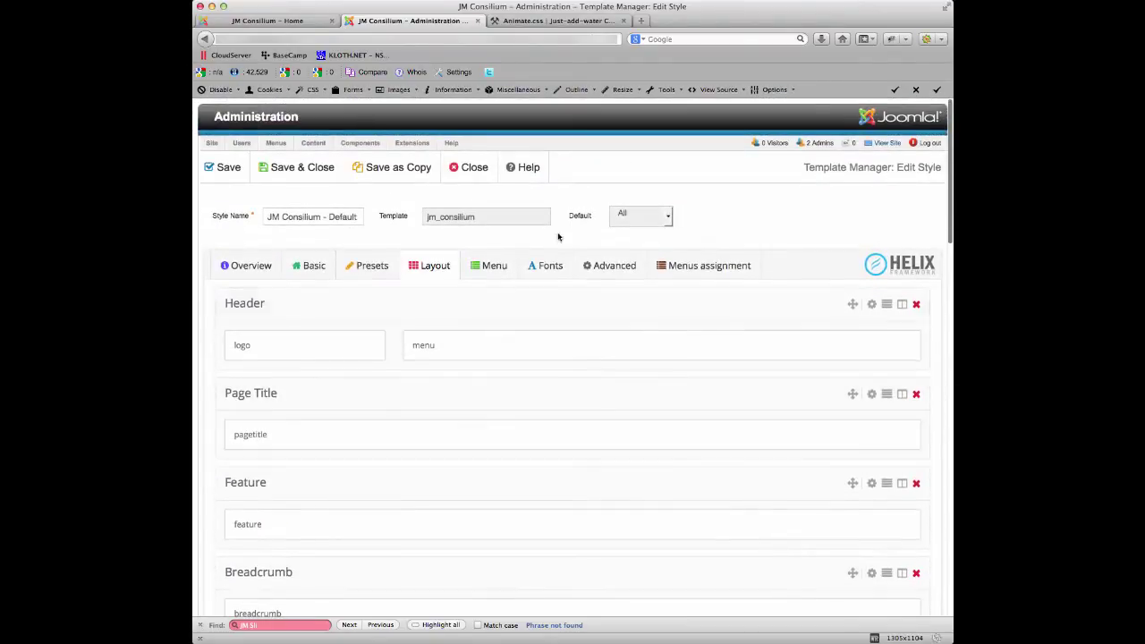
pyautogui.click(228, 168)
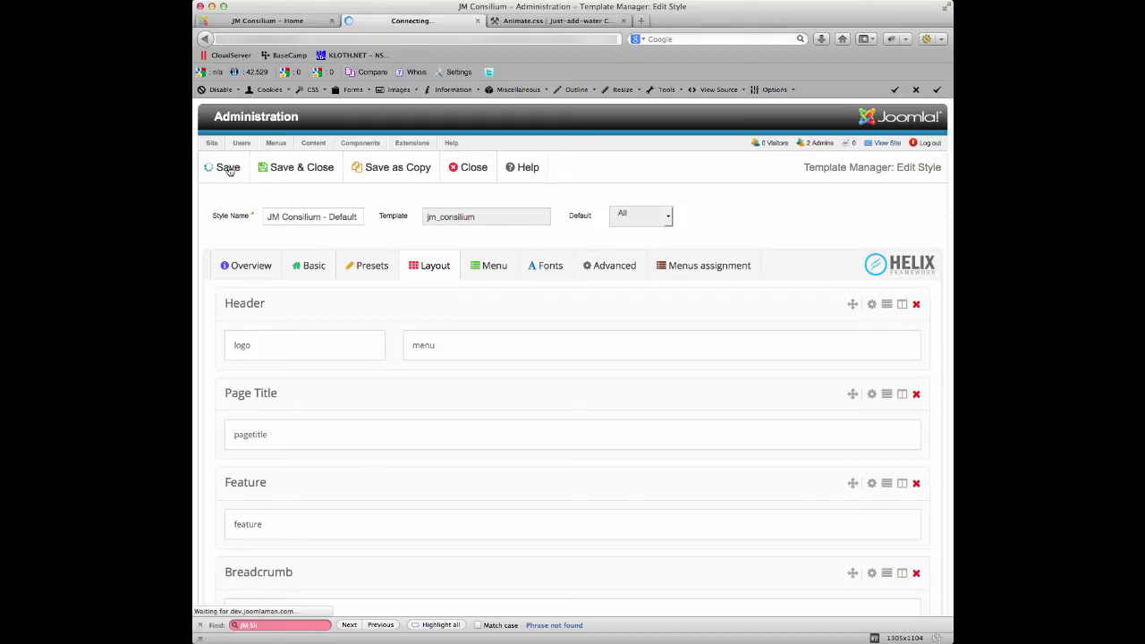
pyautogui.click(296, 21)
# - Reload the home page and scroll down to watch the sections animate in
pyautogui.press('super+r')
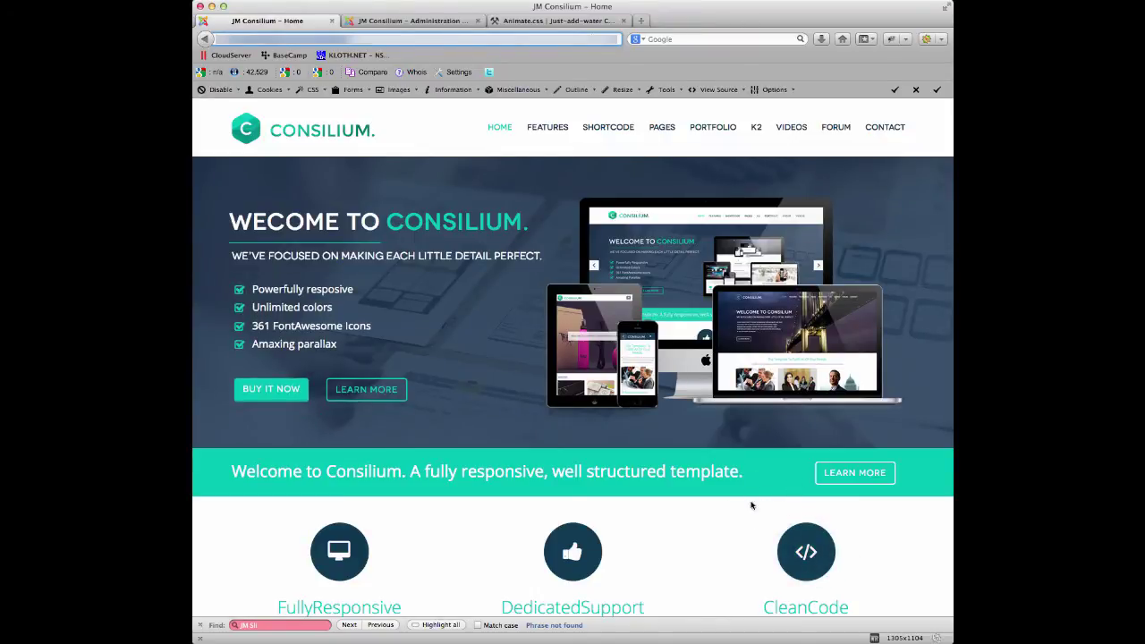
pyautogui.scroll(-10, 929, 139)
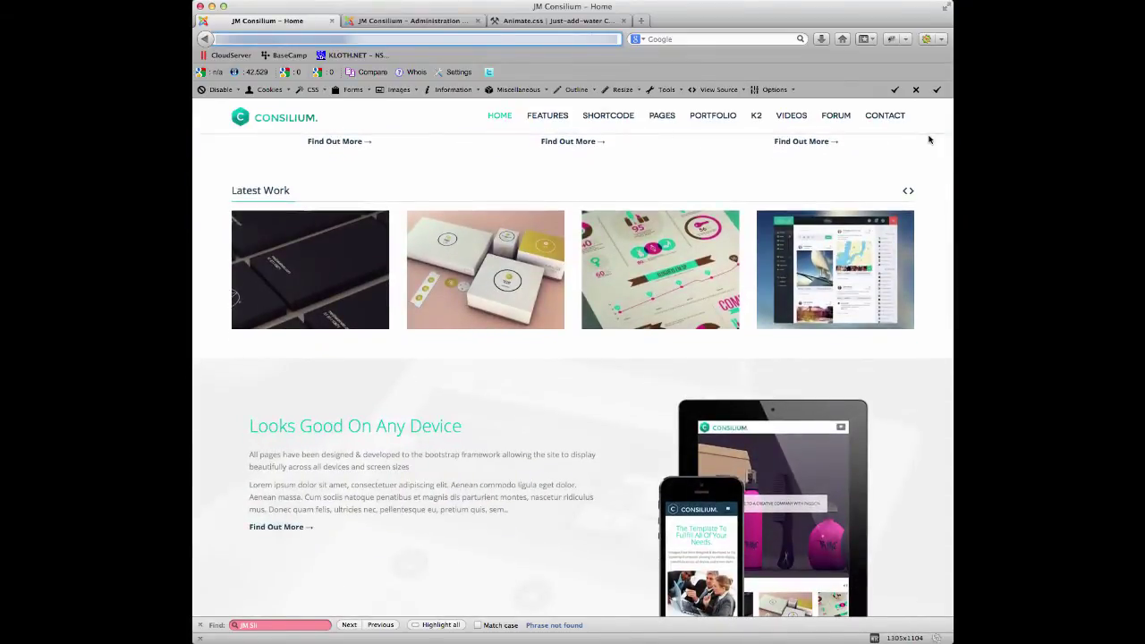
pyautogui.scroll(-2, 928, 140)
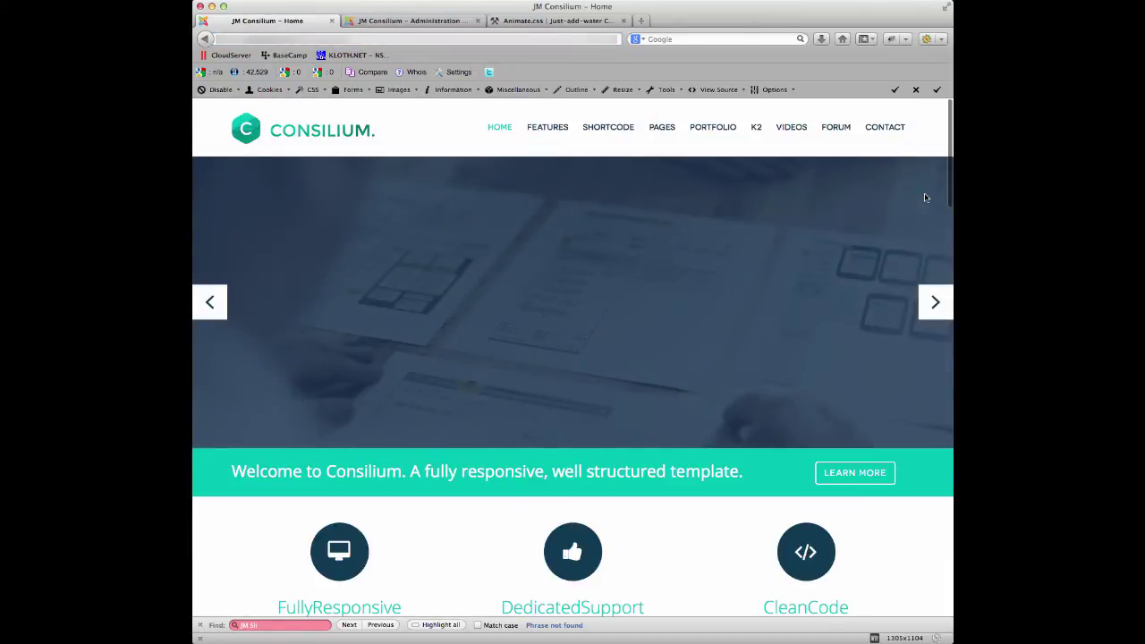
pyautogui.scroll(-4, 925, 197)
pyautogui.scroll(-5, 925, 198)
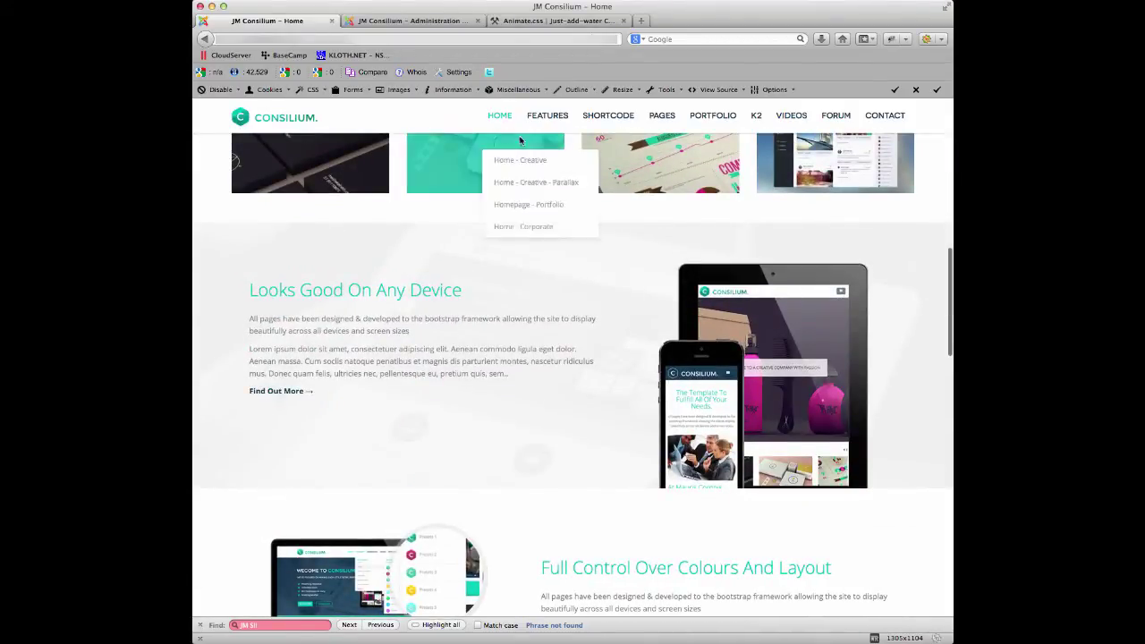
pyautogui.click(404, 21)
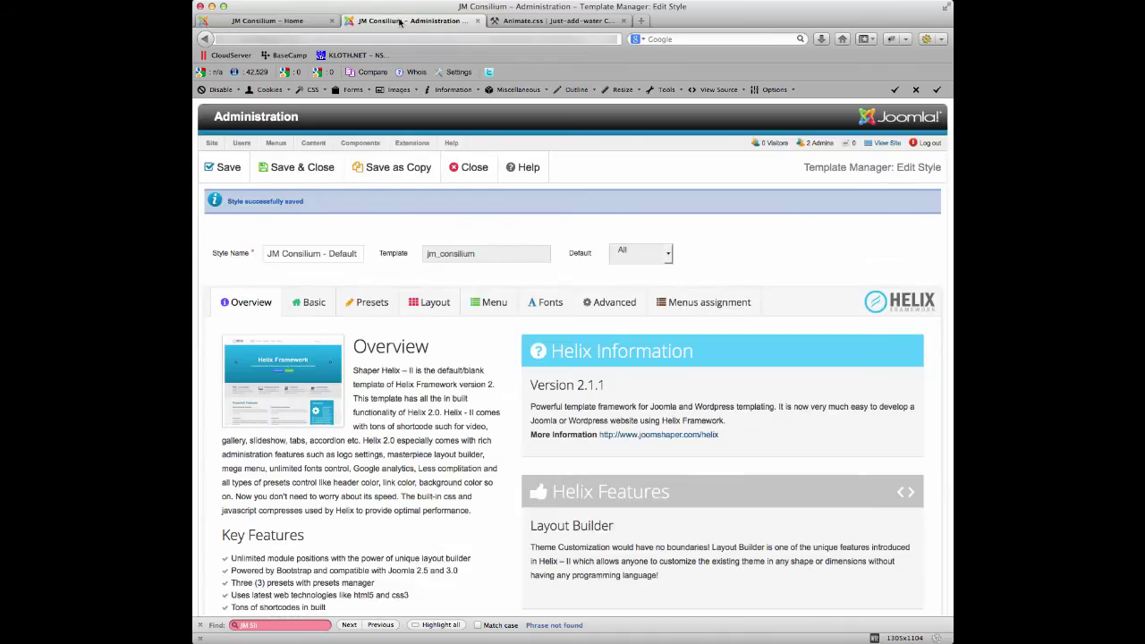
# - In the Layout tab, open fp-news1-img's settings and select bounceInUp in its custom class
pyautogui.click(429, 302)
pyautogui.scroll(-3, 474, 364)
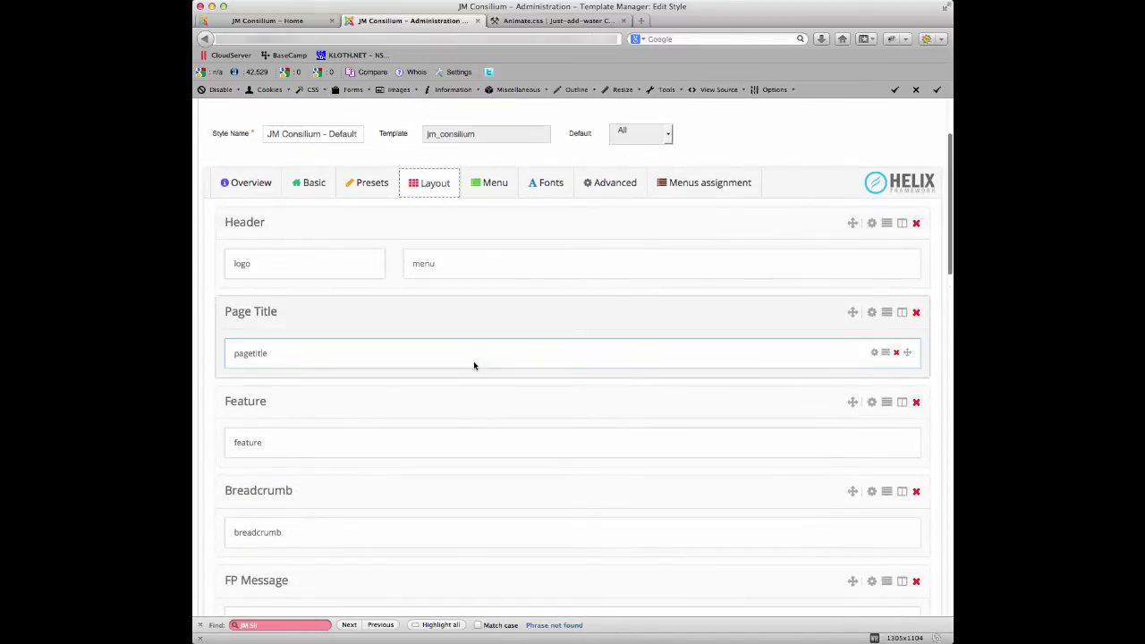
pyautogui.scroll(-5, 474, 365)
pyautogui.scroll(-3, 474, 364)
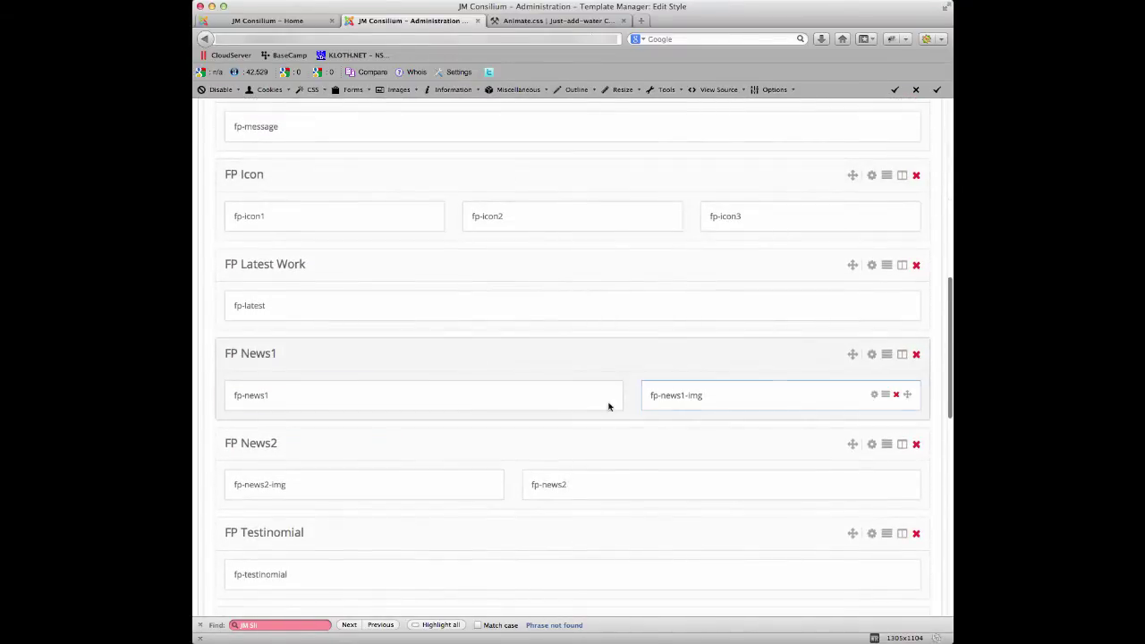
pyautogui.click(875, 397)
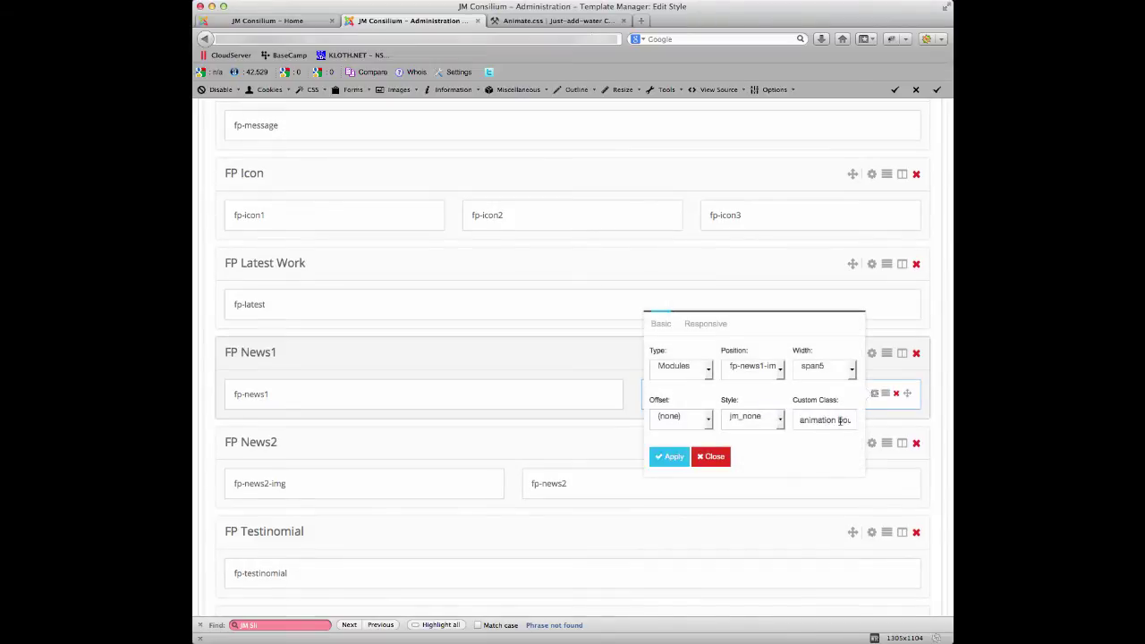
pyautogui.doubleClick(841, 421)
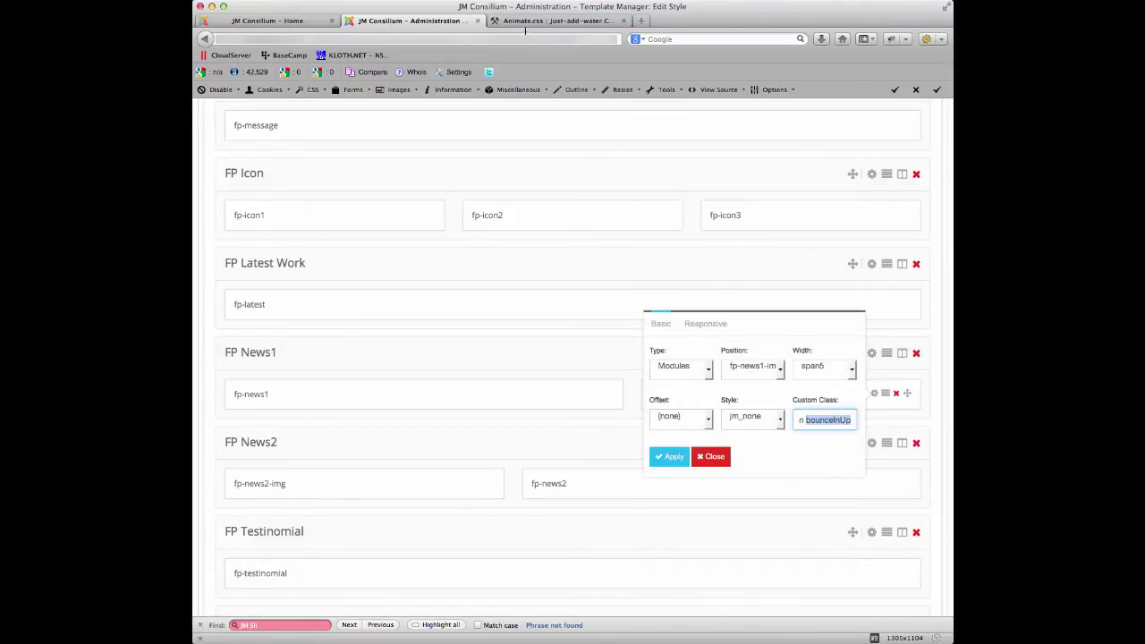
# - Preview the fadeOutLeftBig animation on the Animate.css page
pyautogui.click(556, 20)
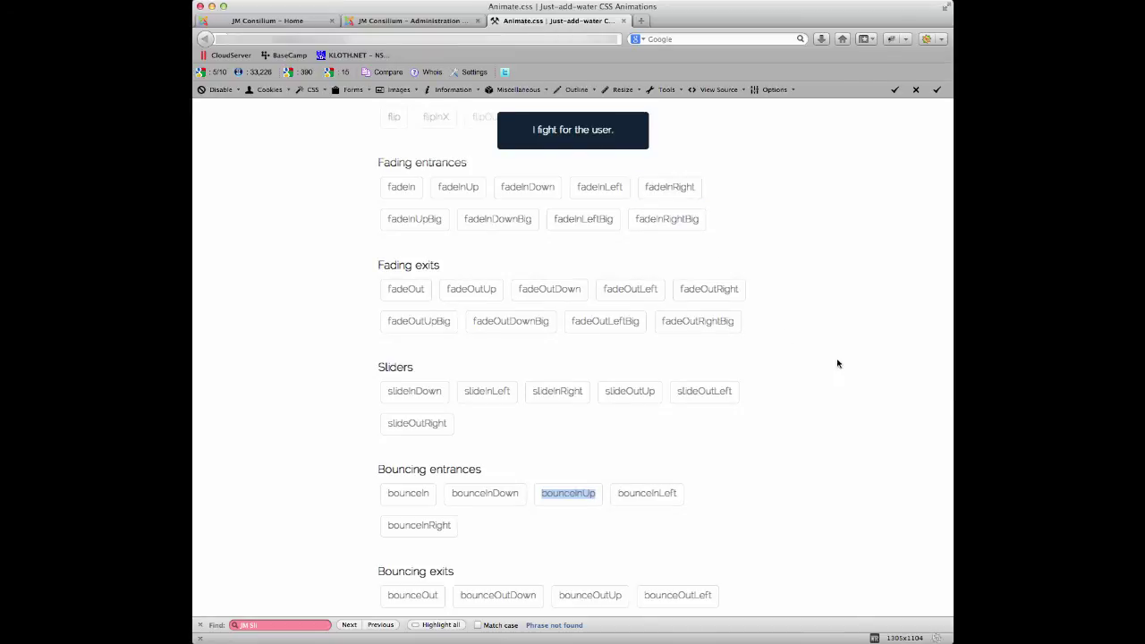
pyautogui.click(600, 331)
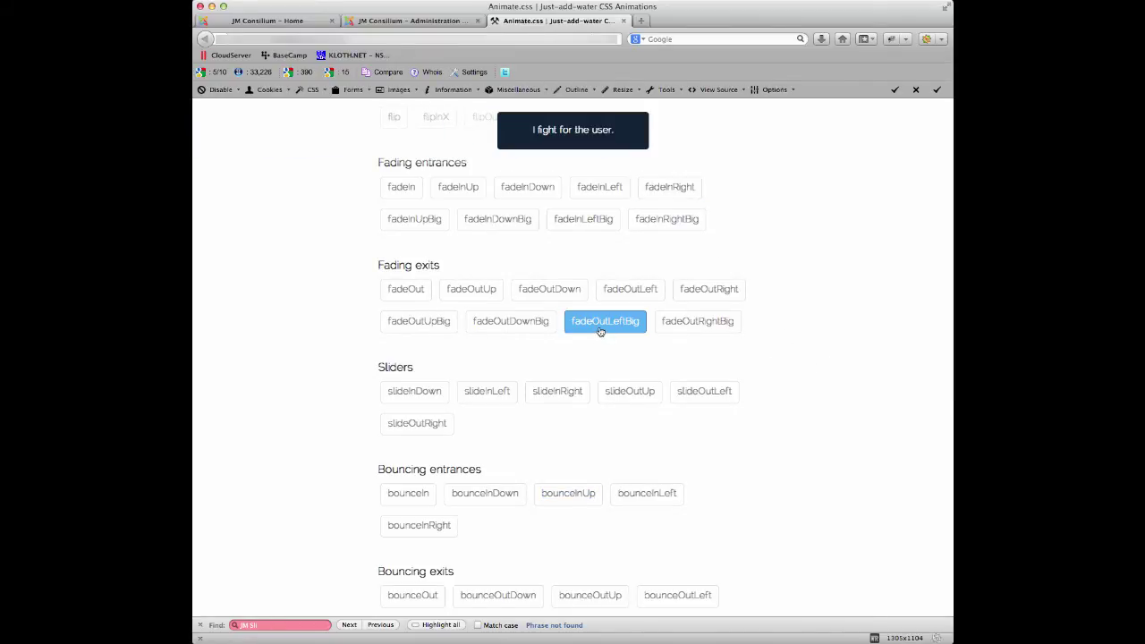
pyautogui.scroll(-2, 775, 405)
pyautogui.scroll(-1, 744, 437)
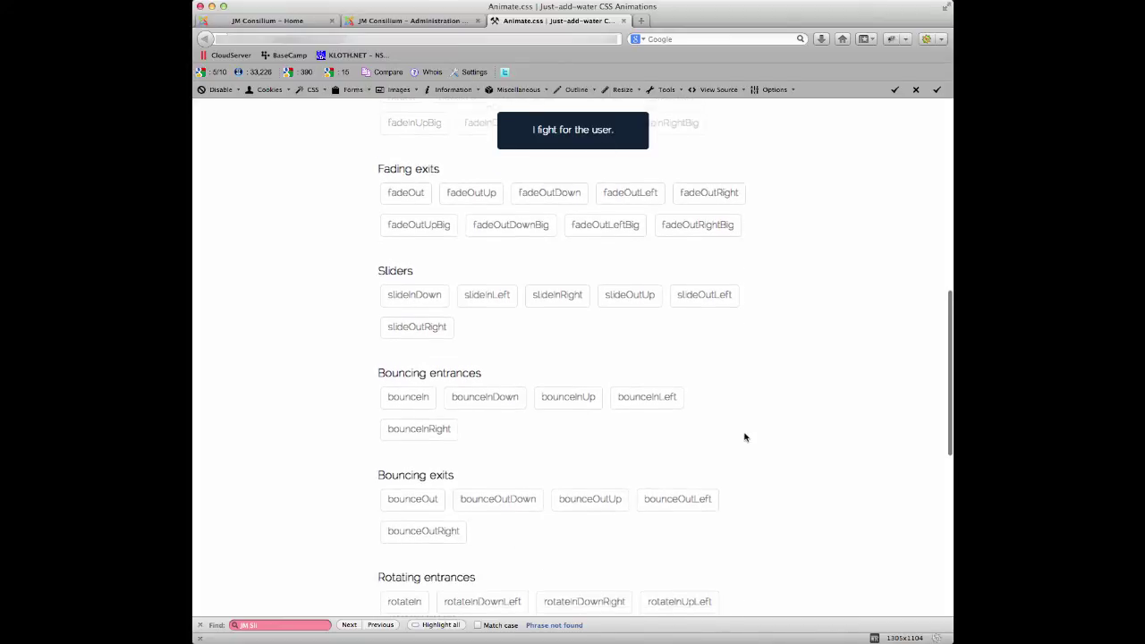
pyautogui.scroll(4, 744, 437)
pyautogui.scroll(3, 744, 437)
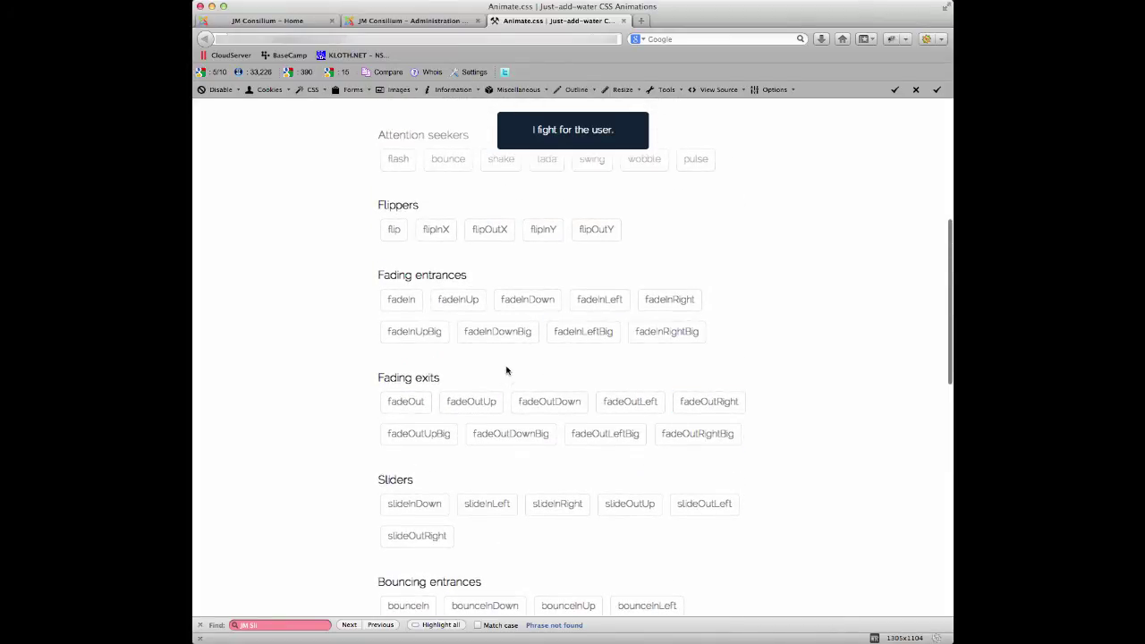
# - Preview fadeInUpBig and fadeInDownBig, then copy the fadeInDownBig class name
pyautogui.click(414, 332)
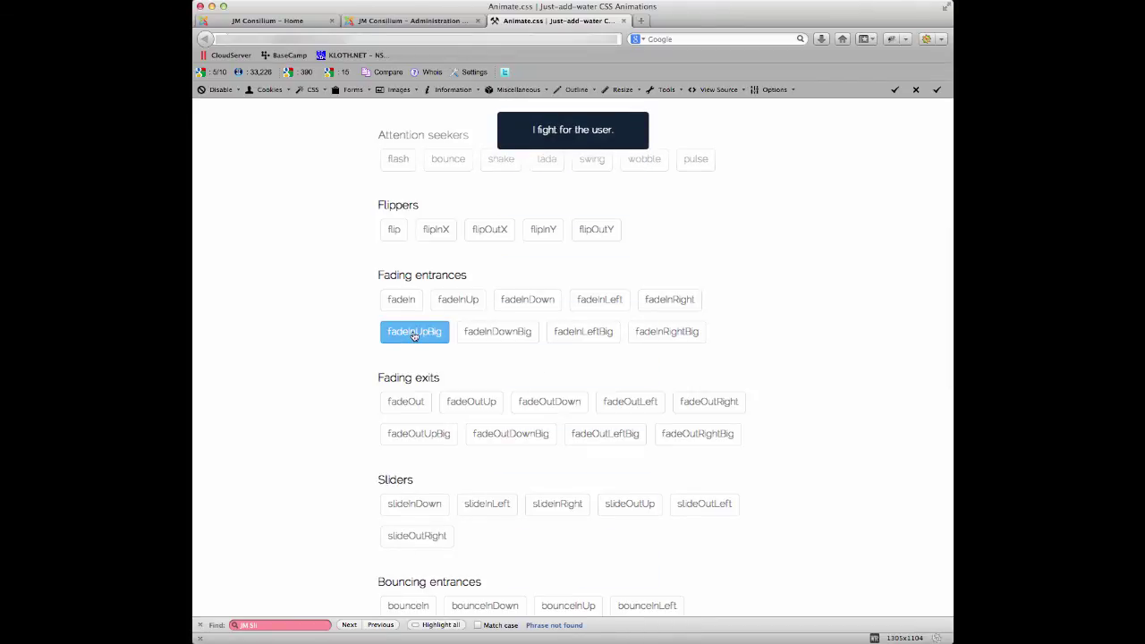
pyautogui.click(505, 340)
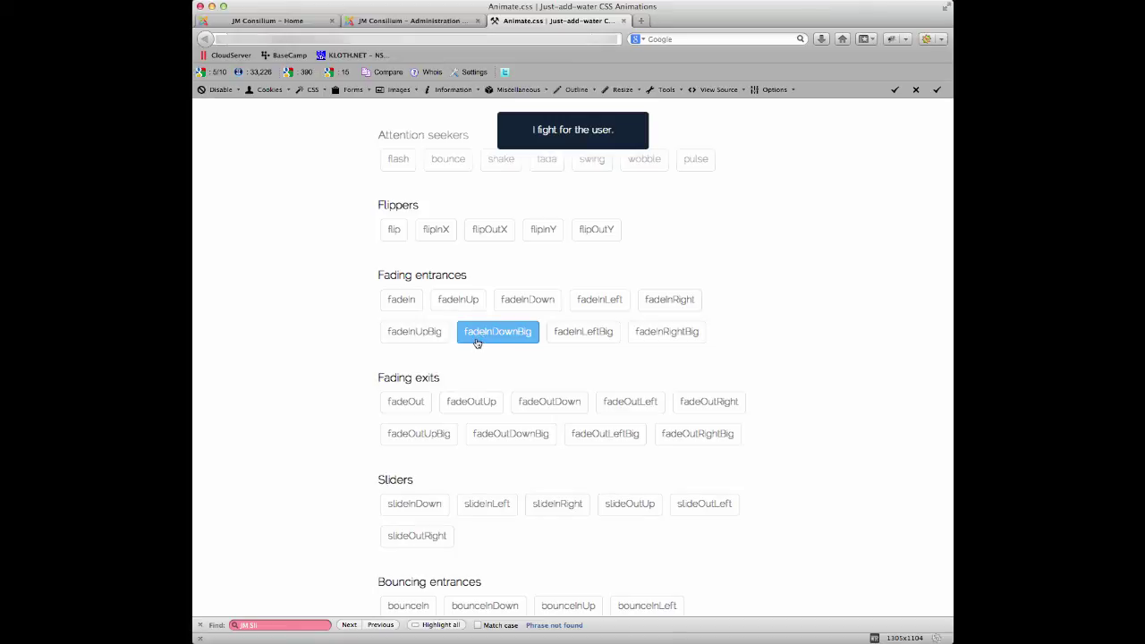
pyautogui.moveTo(464, 335); pyautogui.dragTo(528, 336)
pyautogui.press('super+c')
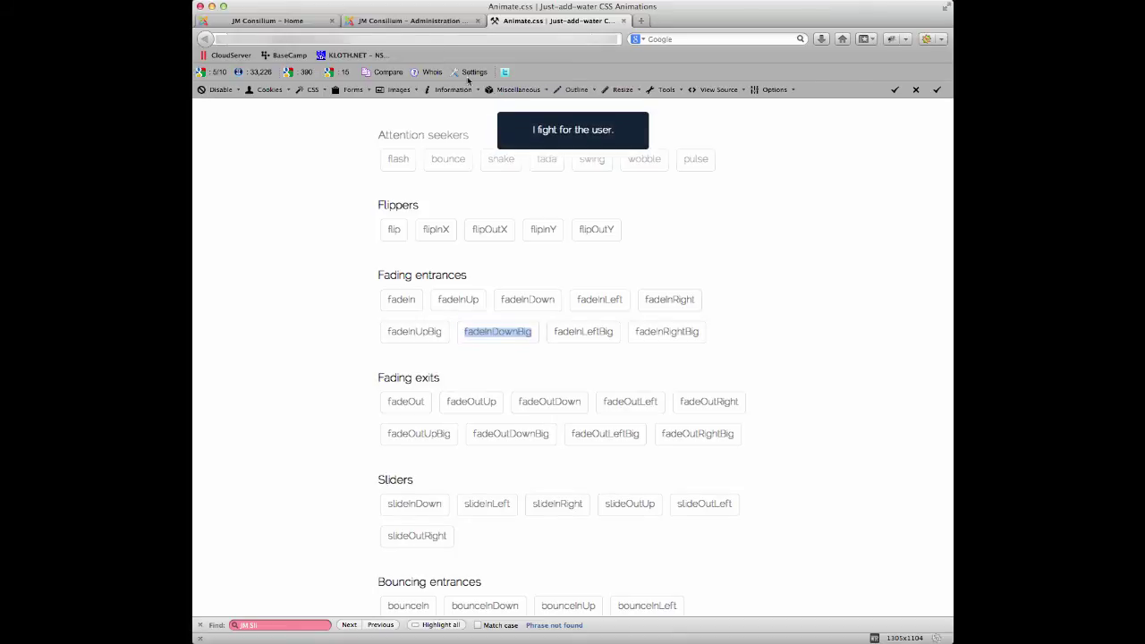
pyautogui.click(417, 25)
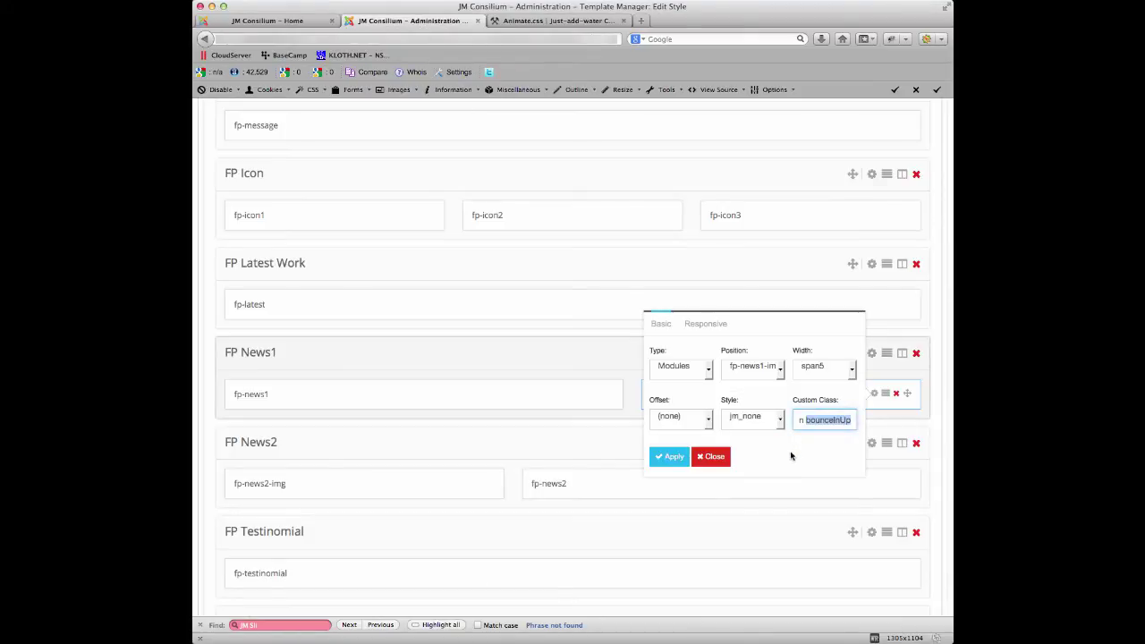
# - Paste fadeInDownBig over bounceInUp in the custom class, apply it and save the style
pyautogui.press('super+v')
pyautogui.tripleClick(817, 419)
pyautogui.press('Left')
pyautogui.click(670, 456)
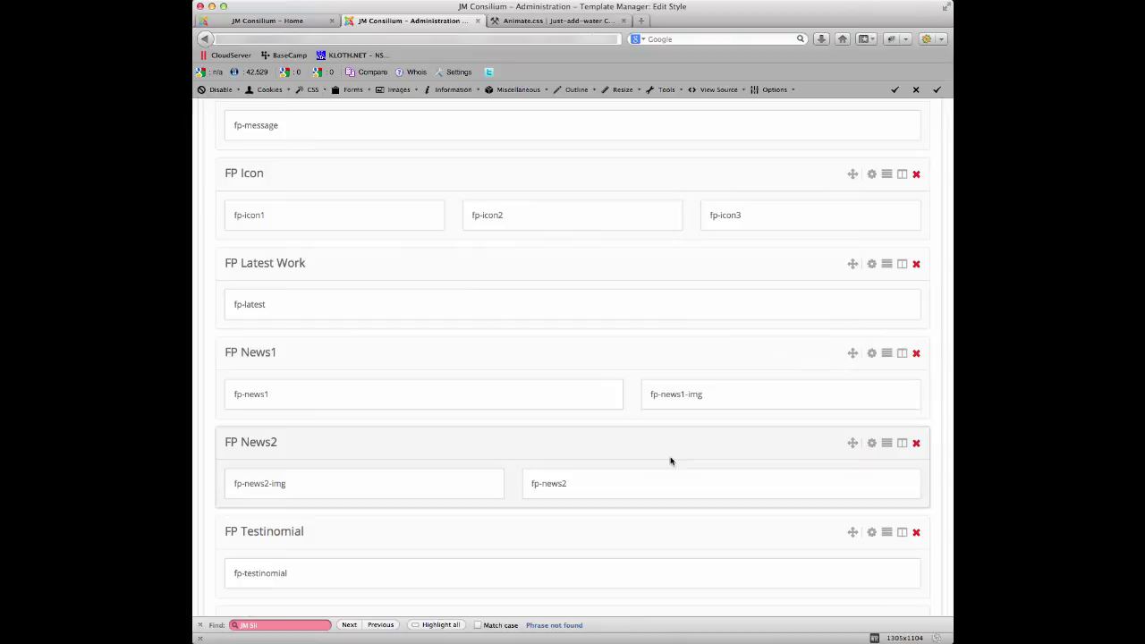
pyautogui.scroll(10, 672, 473)
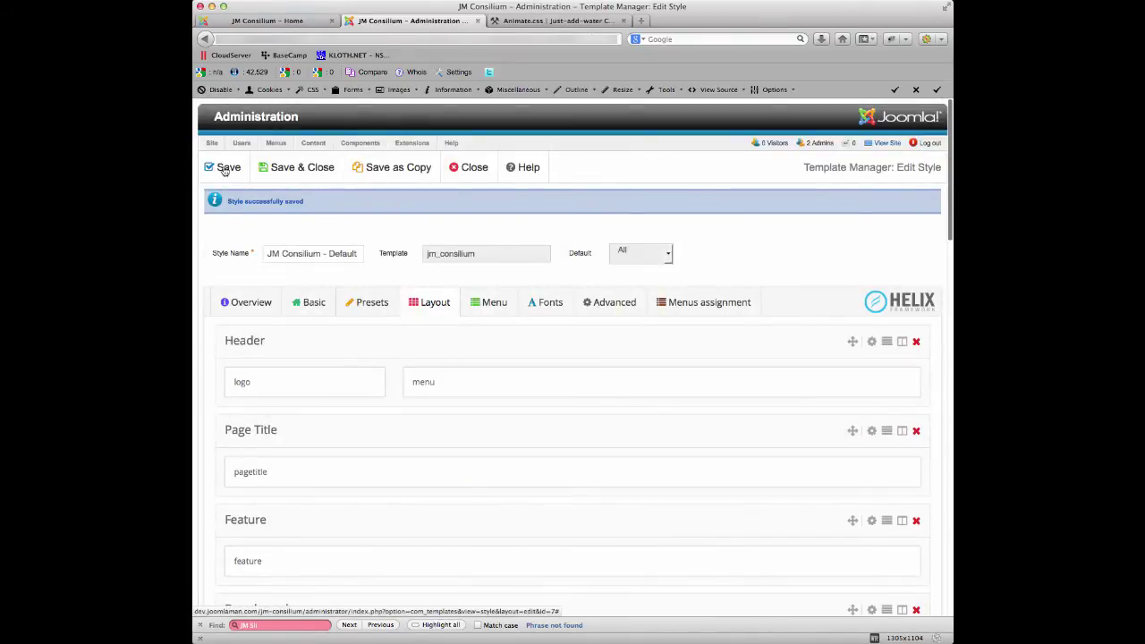
pyautogui.click(226, 169)
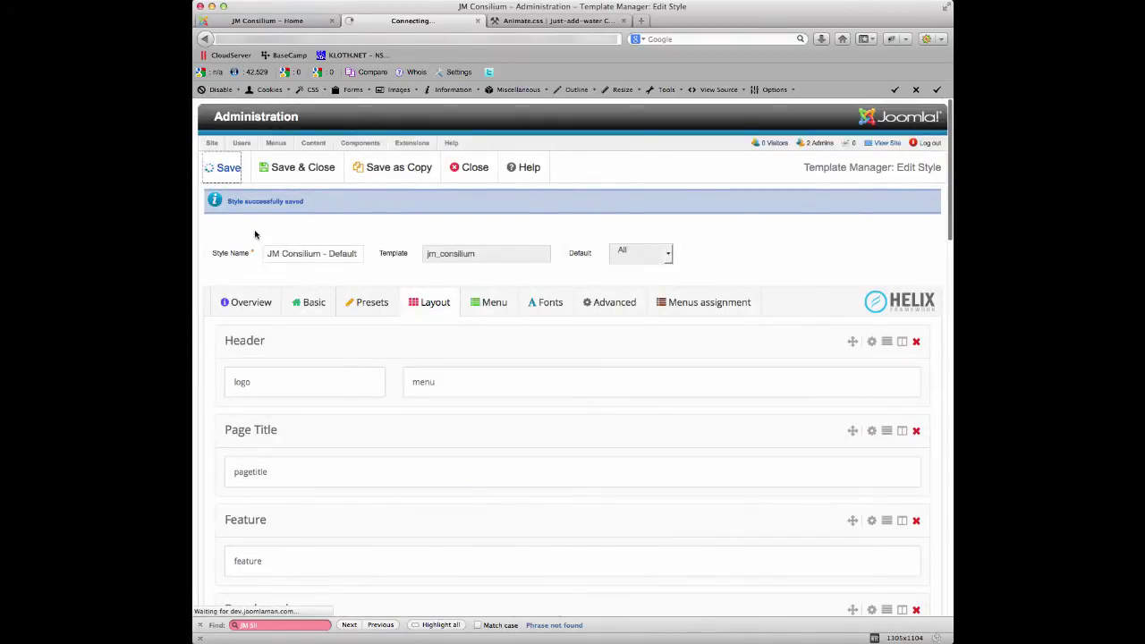
# - Reload the JM Consilium home page and scroll through it to check the FP News1 scroll animations
pyautogui.click(269, 20)
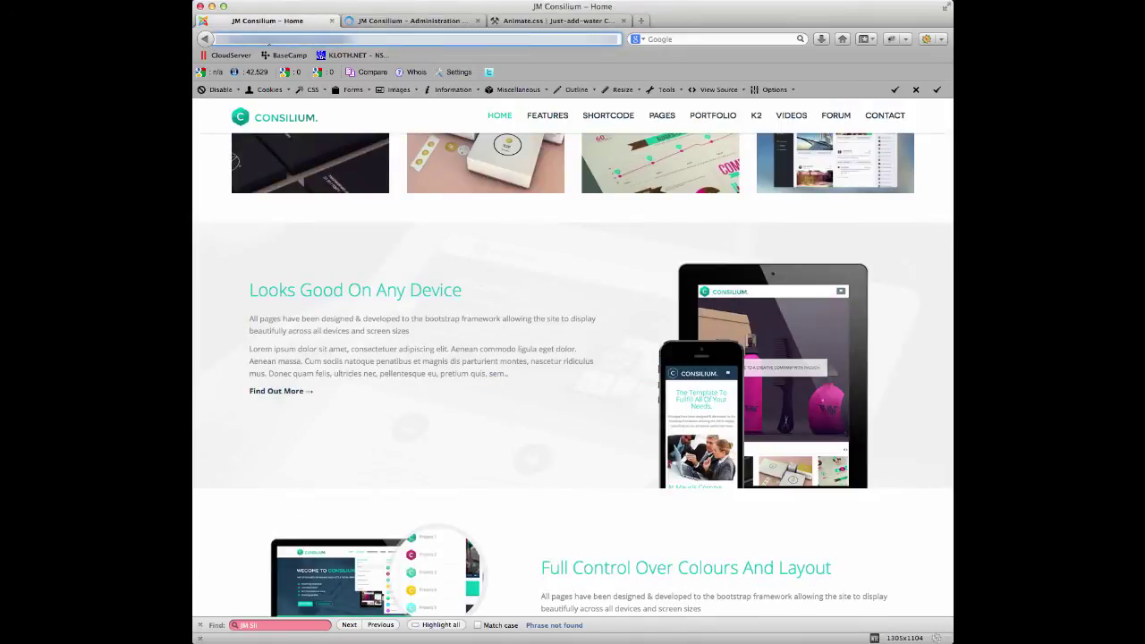
pyautogui.press('Return')
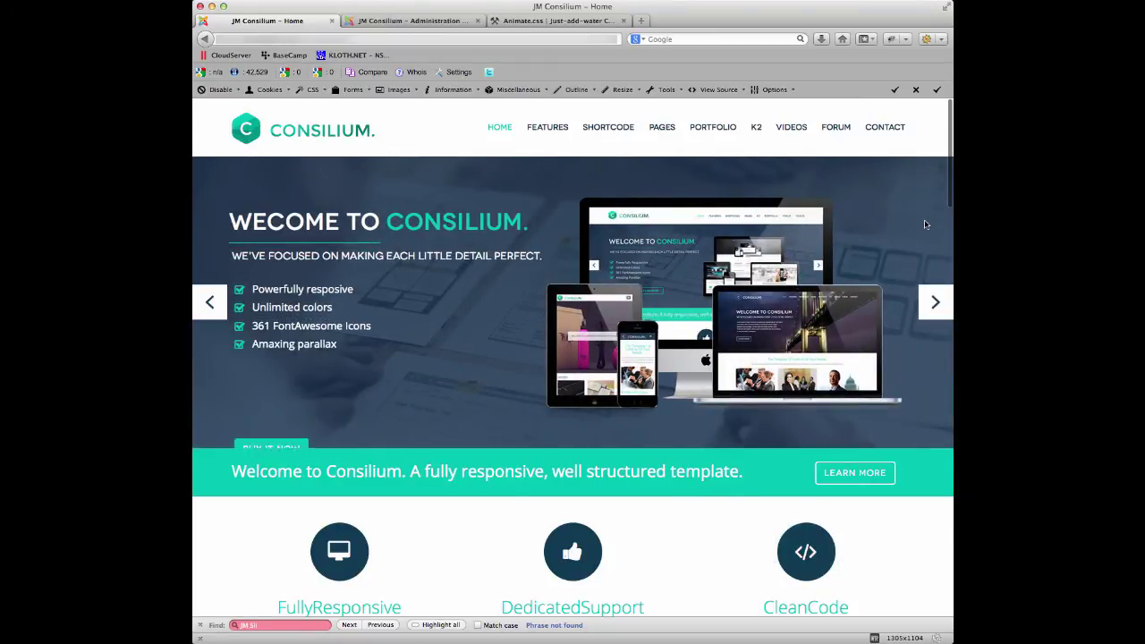
pyautogui.scroll(-5, 885, 376)
pyautogui.scroll(-5, 926, 224)
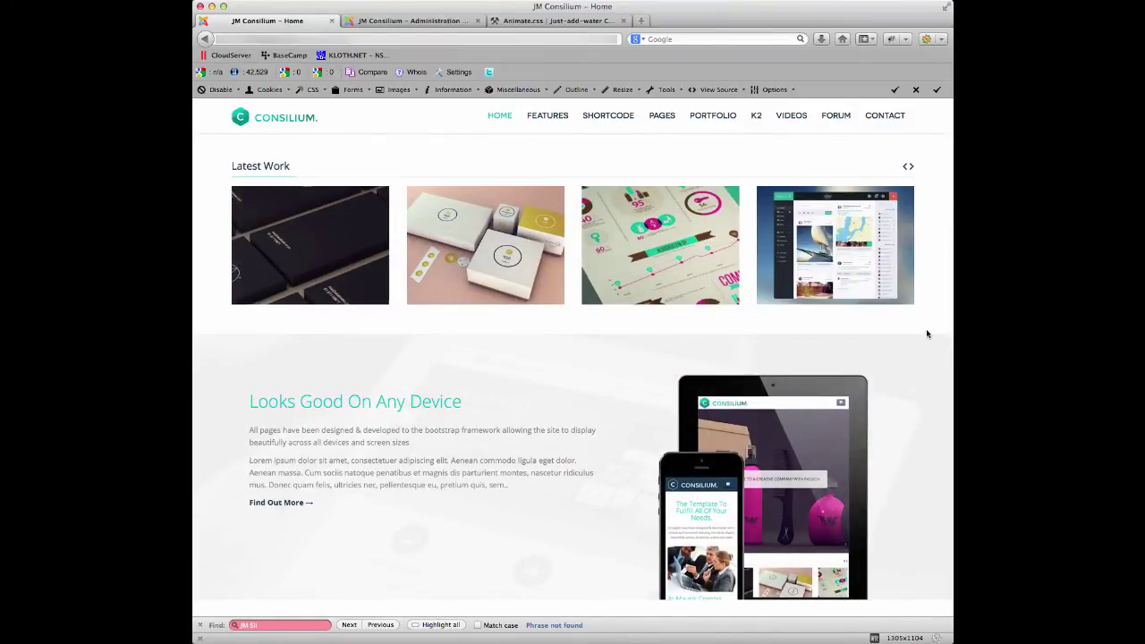
pyautogui.scroll(2, 925, 334)
pyautogui.scroll(-1, 901, 397)
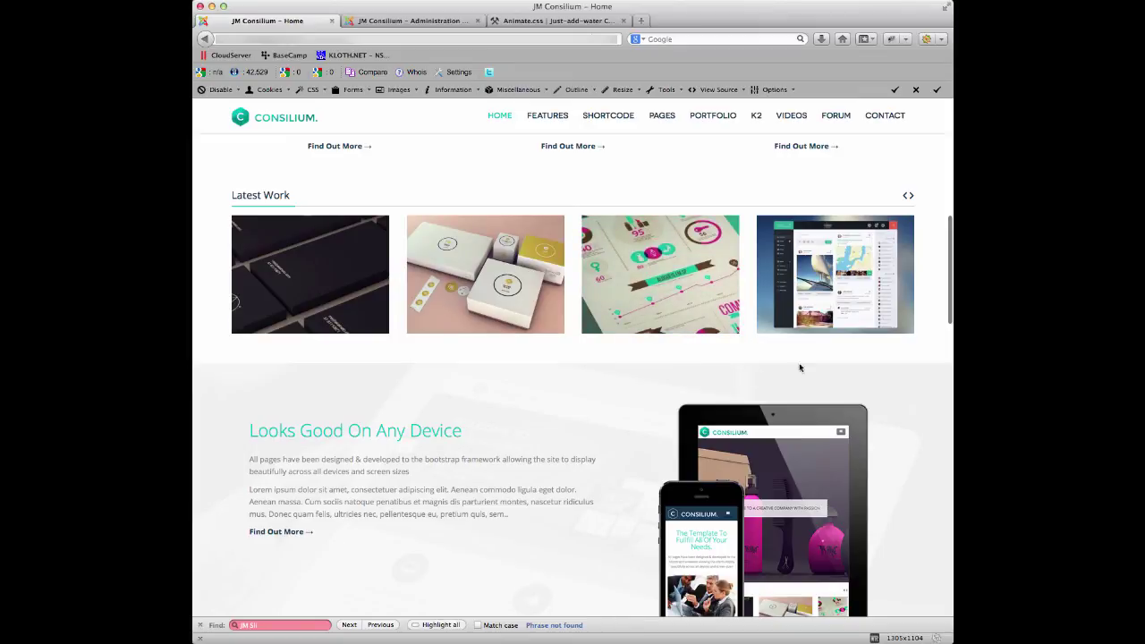
pyautogui.scroll(10, 896, 430)
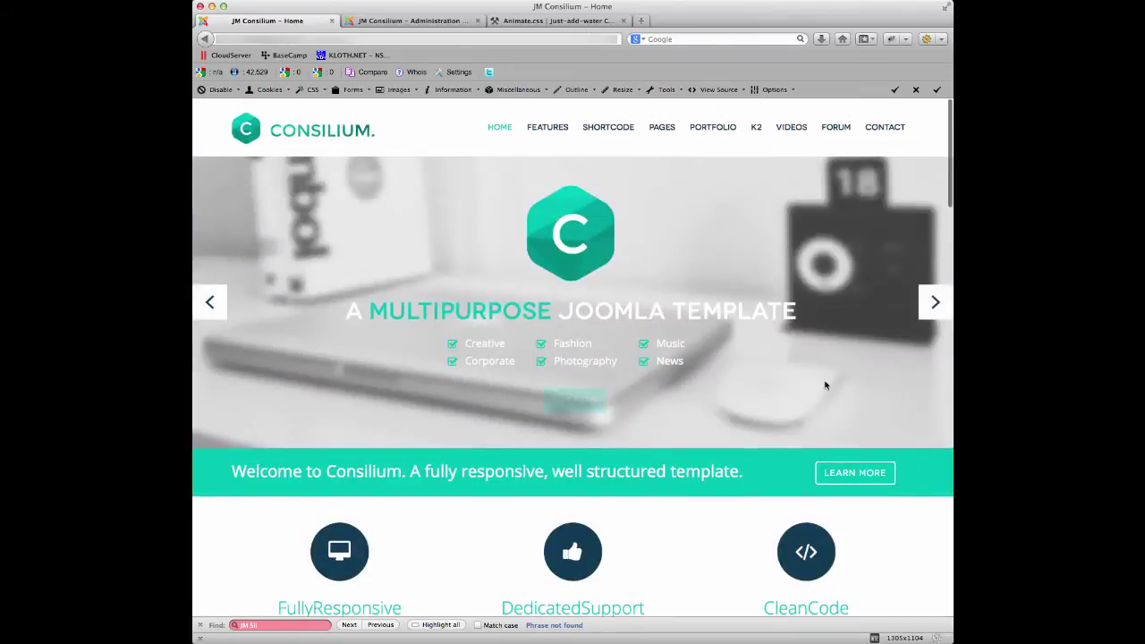